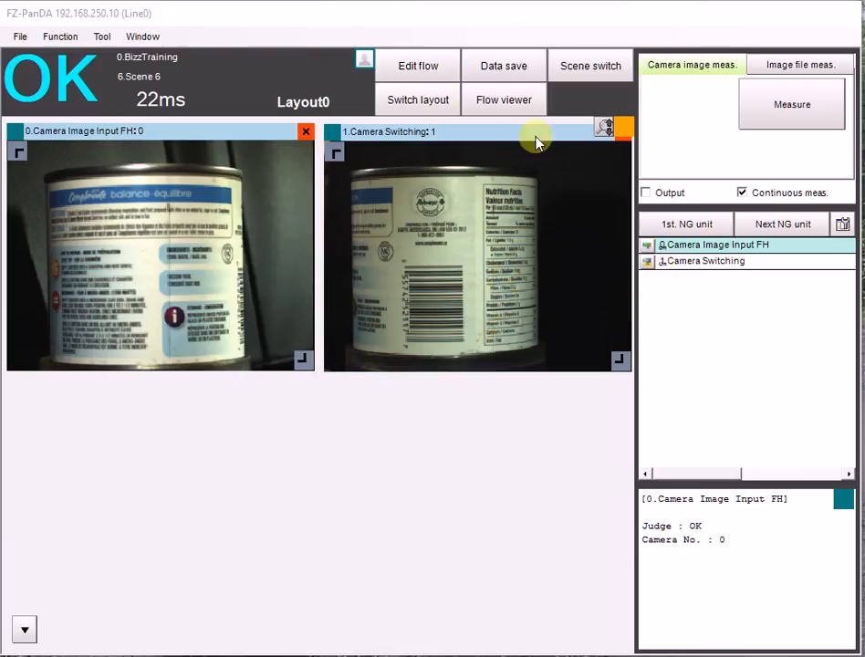
Add a Panorama unit from the image compensation items to the flow after Camera Switching and close the flow editor.
{"action": "left_click", "coordinate": [402, 68]}
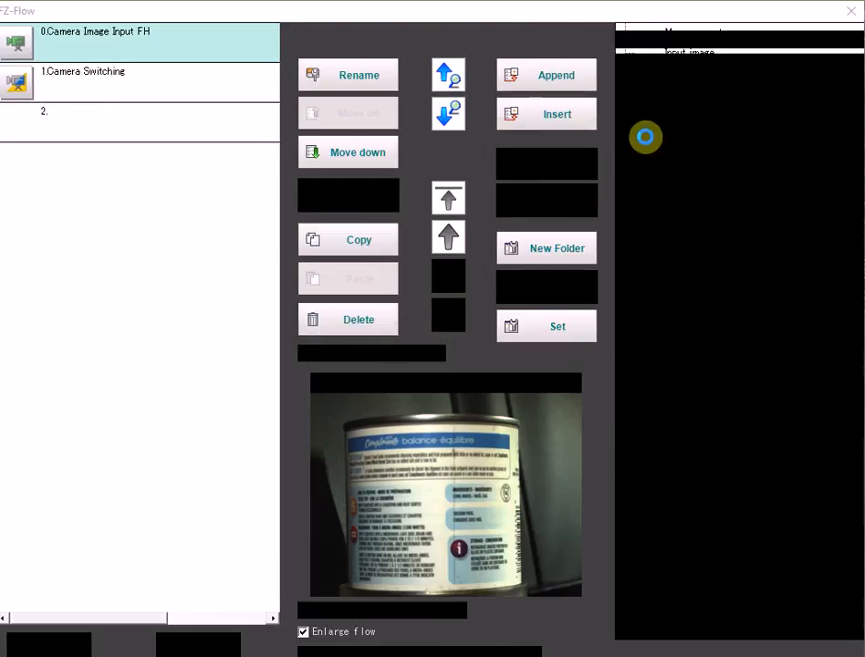
{"action": "left_click", "coordinate": [624, 32]}
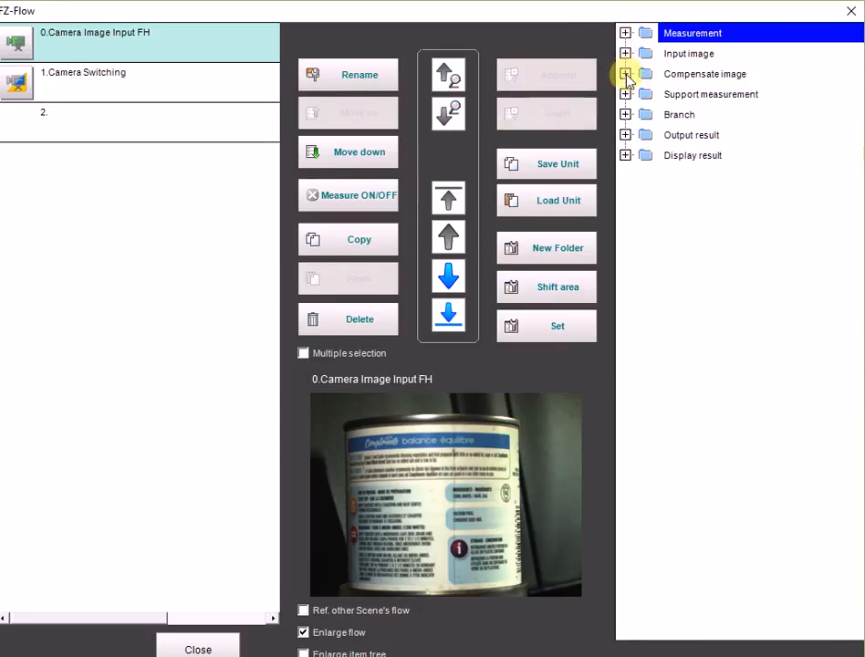
{"action": "left_click", "coordinate": [625, 73]}
{"action": "left_click", "coordinate": [686, 360]}
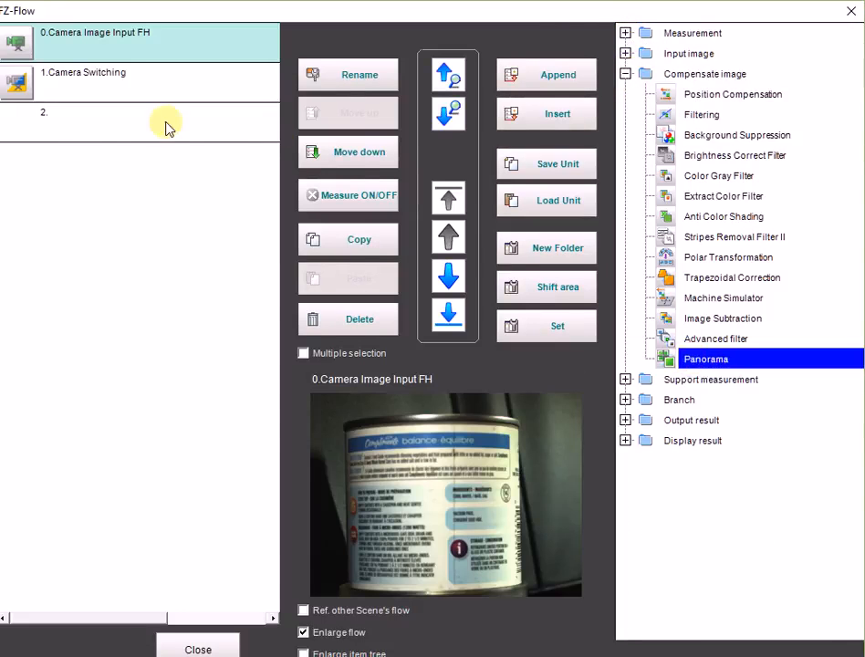
{"action": "left_click", "coordinate": [46, 133]}
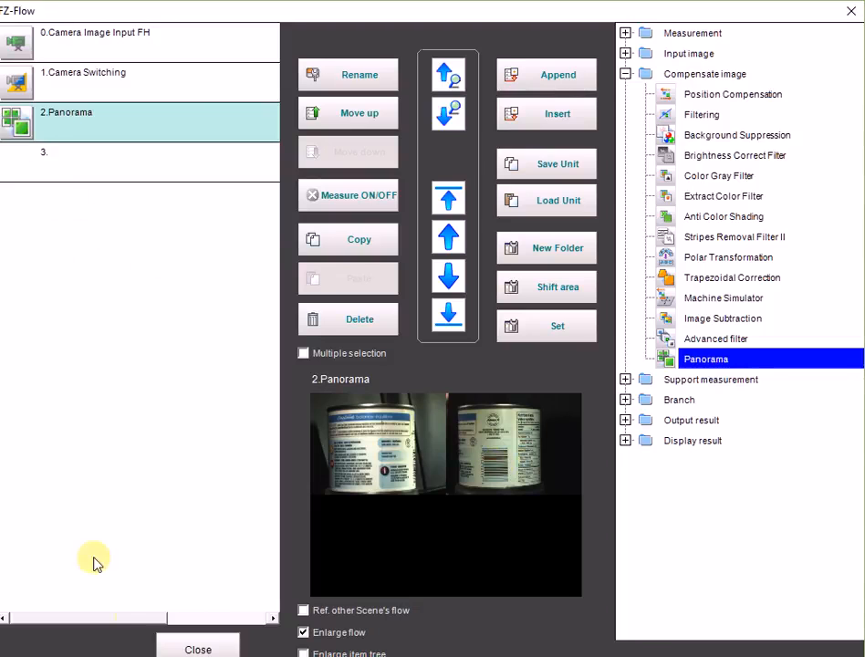
{"action": "left_click", "coordinate": [172, 650]}
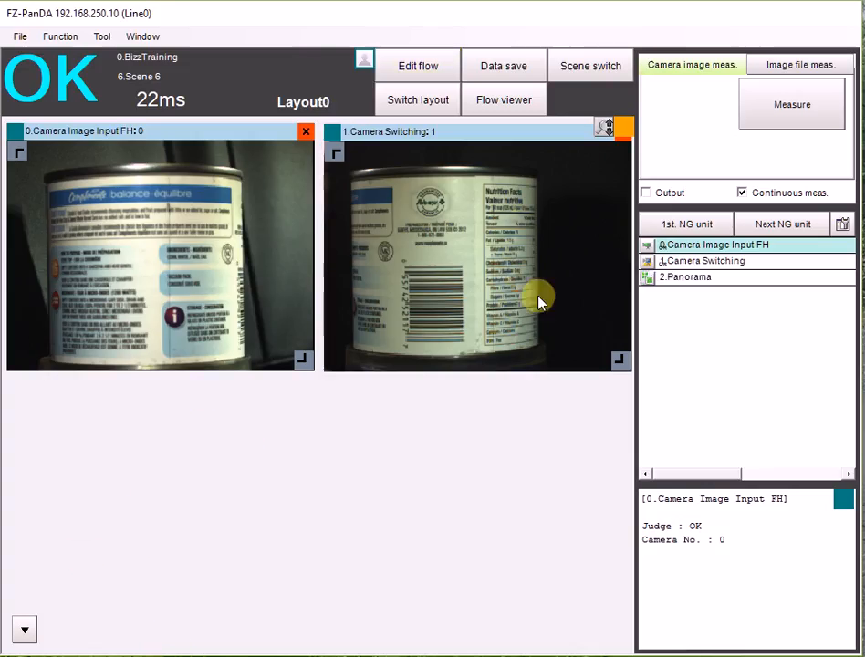
Add an image window displaying unit 2.Panorama, then resize and place it below the two camera images.
{"action": "left_click", "coordinate": [29, 633]}
{"action": "left_click", "coordinate": [73, 655]}
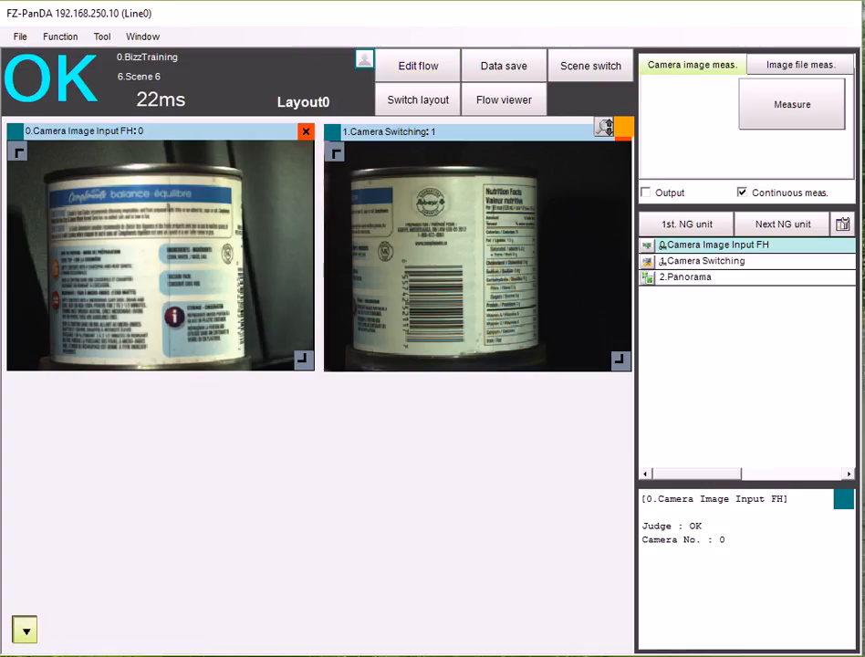
{"action": "left_click", "coordinate": [73, 185]}
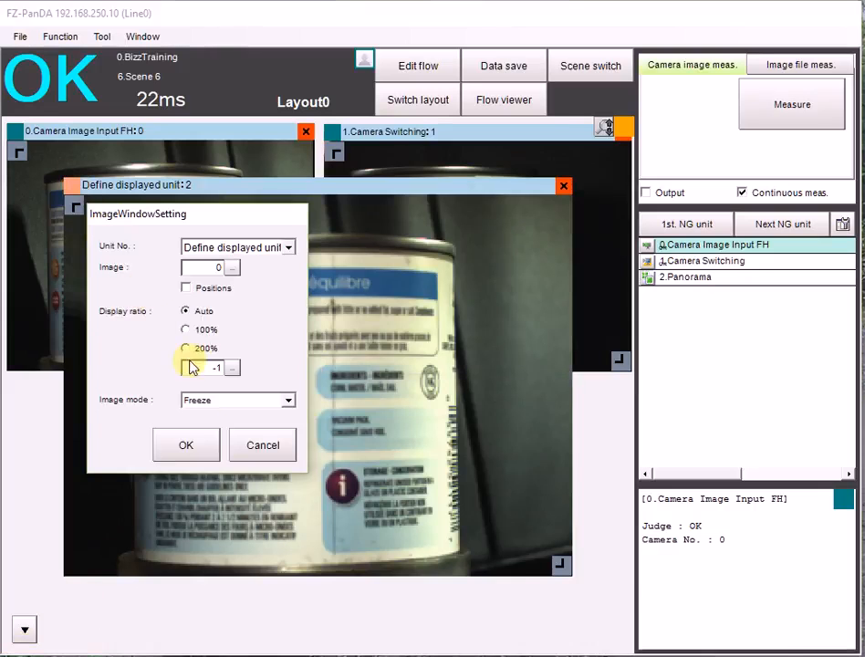
{"action": "left_click", "coordinate": [219, 246]}
{"action": "left_click", "coordinate": [226, 302]}
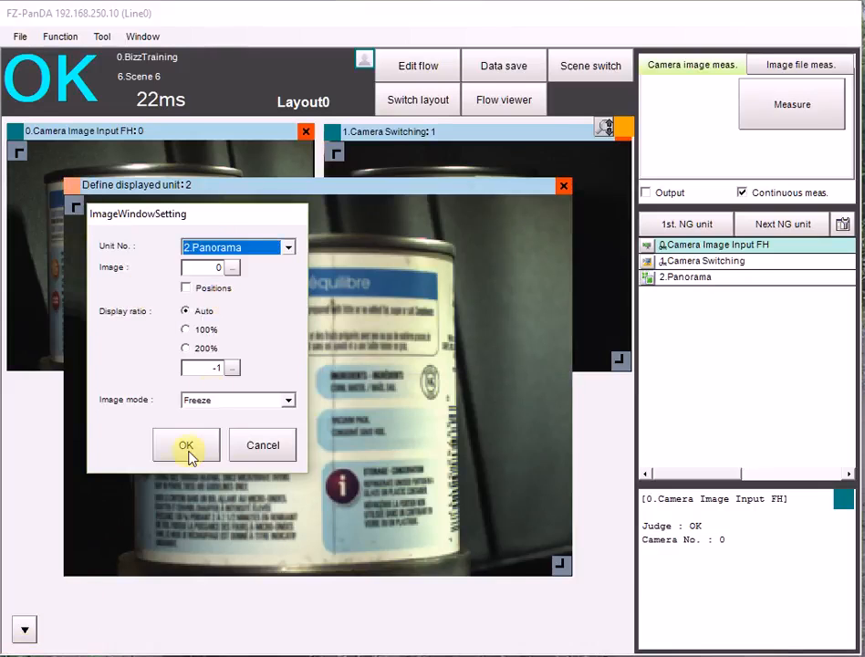
{"action": "left_click", "coordinate": [191, 443]}
{"action": "left_click_drag", "start_coordinate": [558, 564], "coordinate": [620, 423]}
{"action": "left_click_drag", "start_coordinate": [354, 187], "coordinate": [337, 394]}
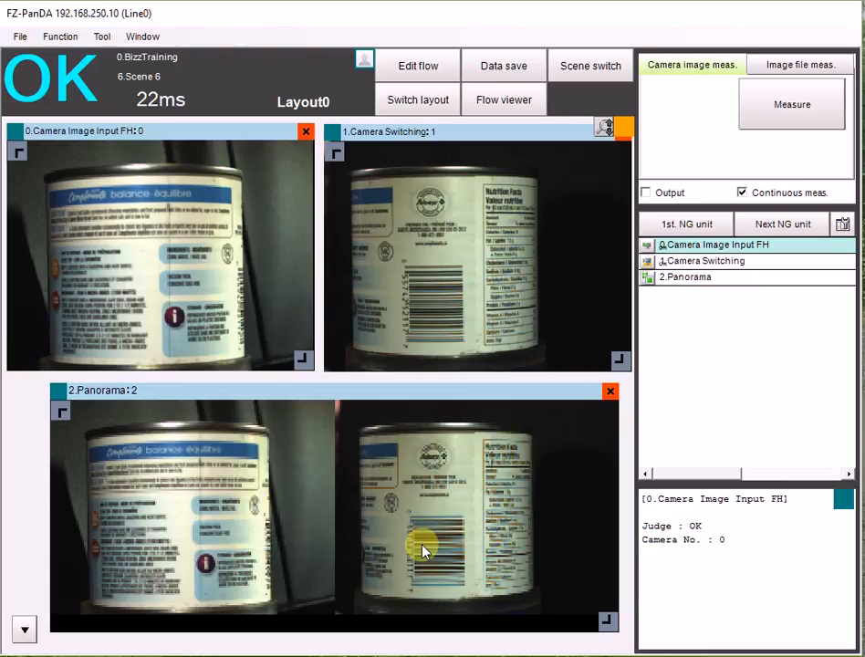
Append a Shape Search III unit to the flow after Panorama and open its settings.
{"action": "left_click", "coordinate": [418, 69]}
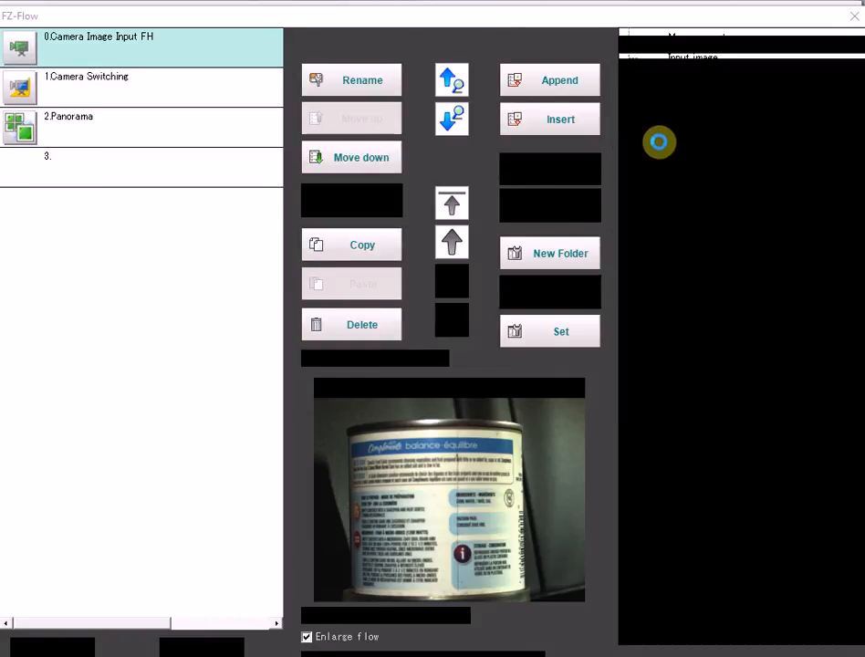
{"action": "left_click", "coordinate": [668, 180]}
{"action": "left_click_drag", "start_coordinate": [312, 186], "coordinate": [29, 173]}
{"action": "left_click", "coordinate": [19, 171]}
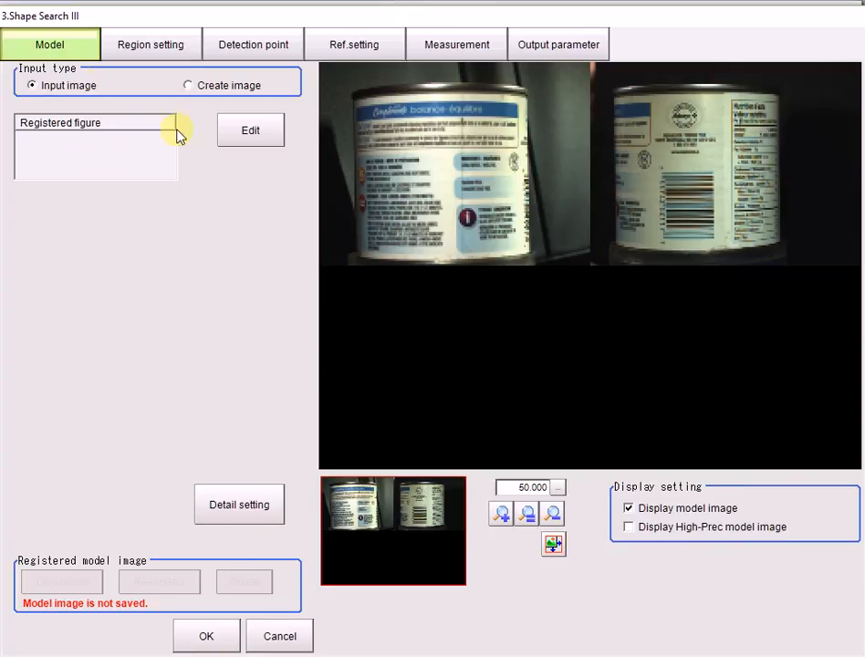
Register a rectangular search model around the can's barcode, from 800,240 to 960,434.
{"action": "left_click", "coordinate": [233, 135]}
{"action": "left_click", "coordinate": [199, 128]}
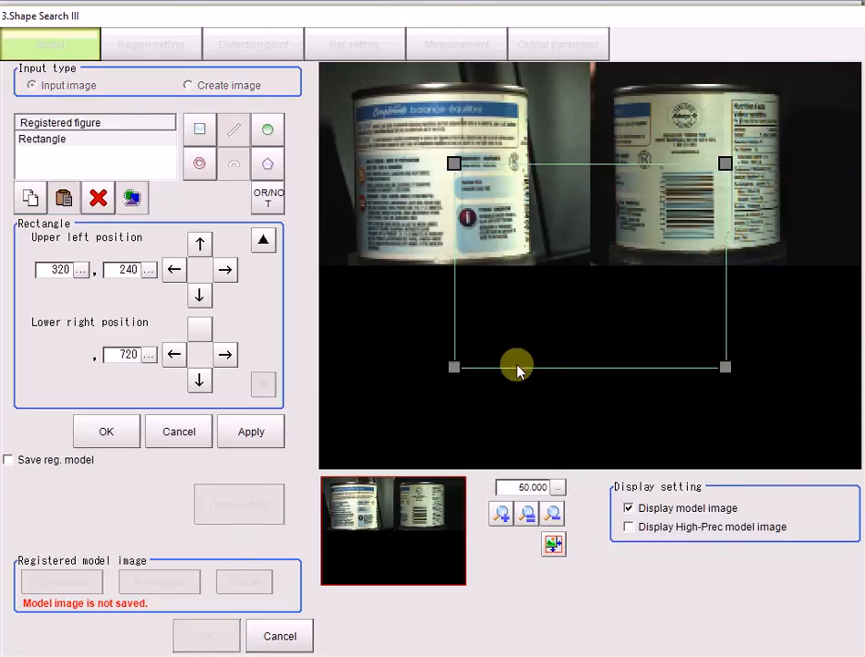
{"action": "left_click_drag", "start_coordinate": [455, 366], "coordinate": [659, 252]}
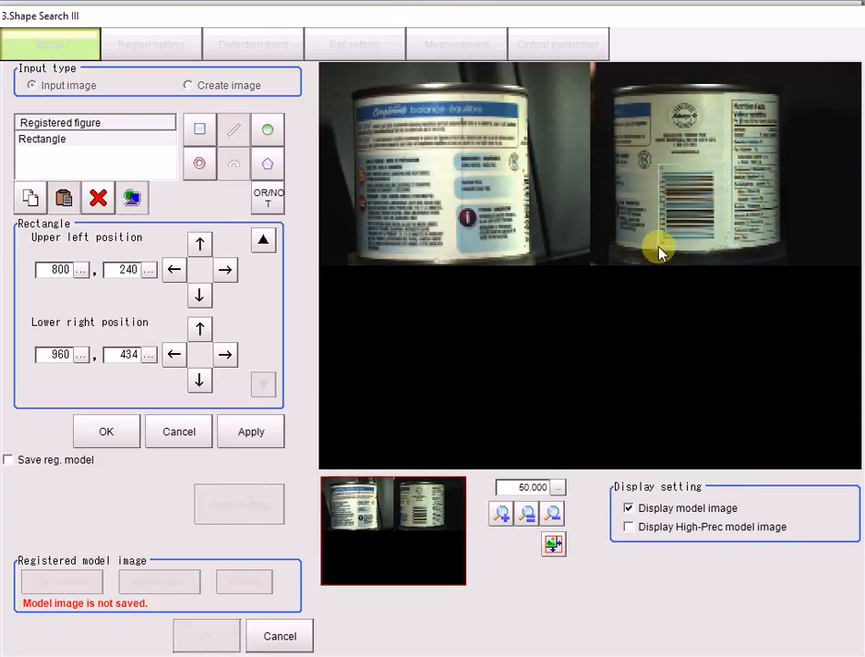
{"action": "left_click", "coordinate": [91, 431]}
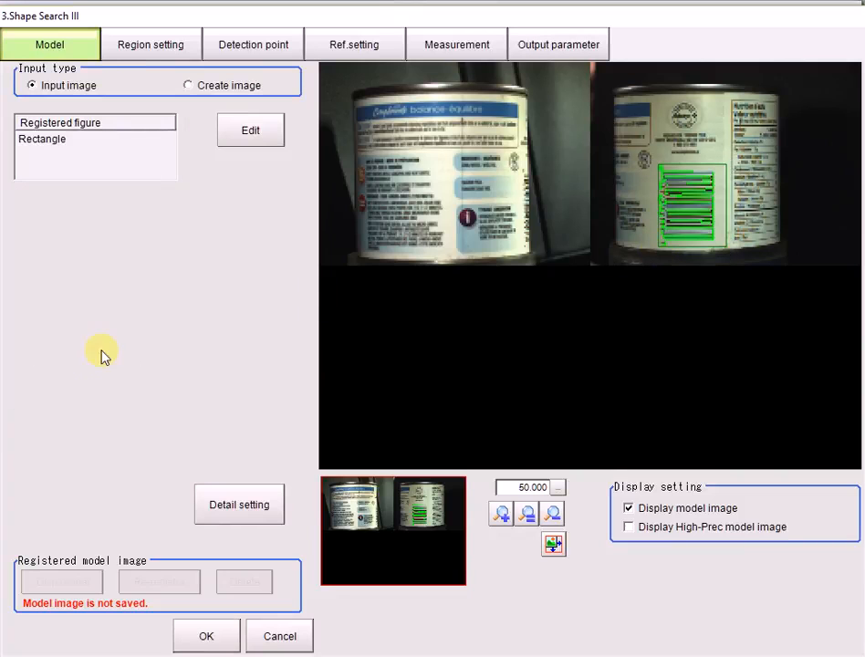
Turn off high precision, rotation and multiple output for the Shape Search III measurement, accept the settings and close the flow.
{"action": "left_click", "coordinate": [422, 53]}
{"action": "left_click", "coordinate": [28, 107]}
{"action": "left_click", "coordinate": [26, 123]}
{"action": "left_click", "coordinate": [27, 155]}
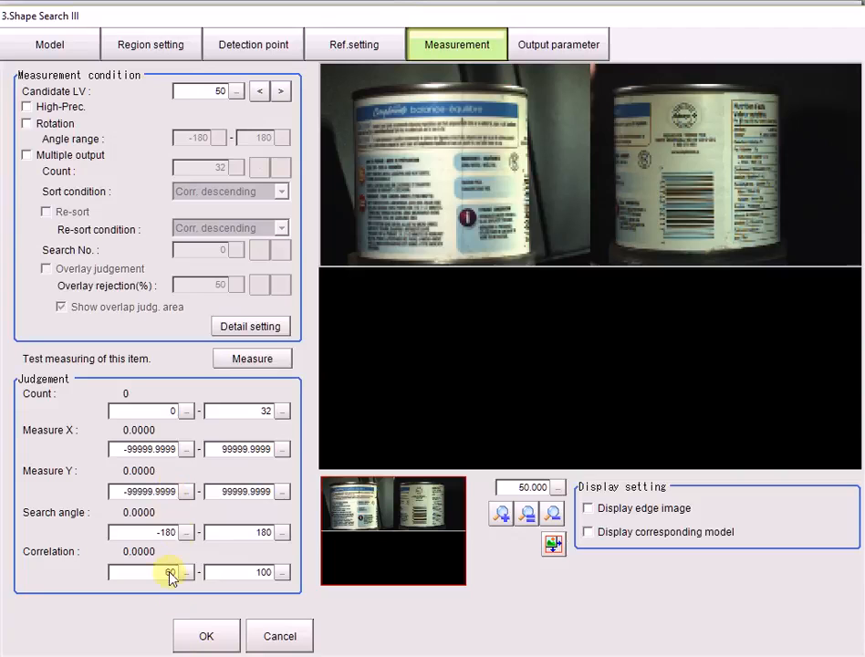
{"action": "left_click", "coordinate": [199, 637]}
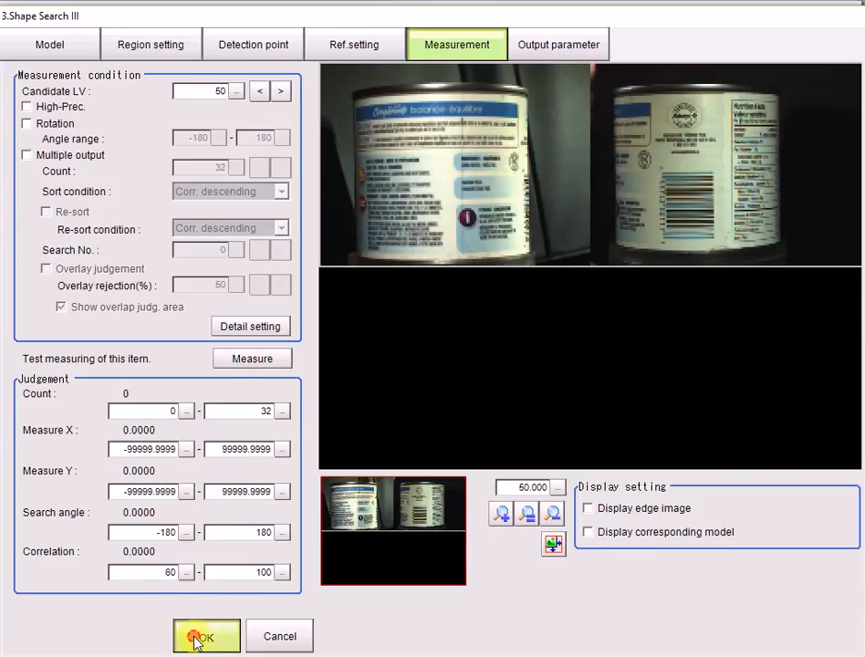
{"action": "left_click", "coordinate": [203, 650]}
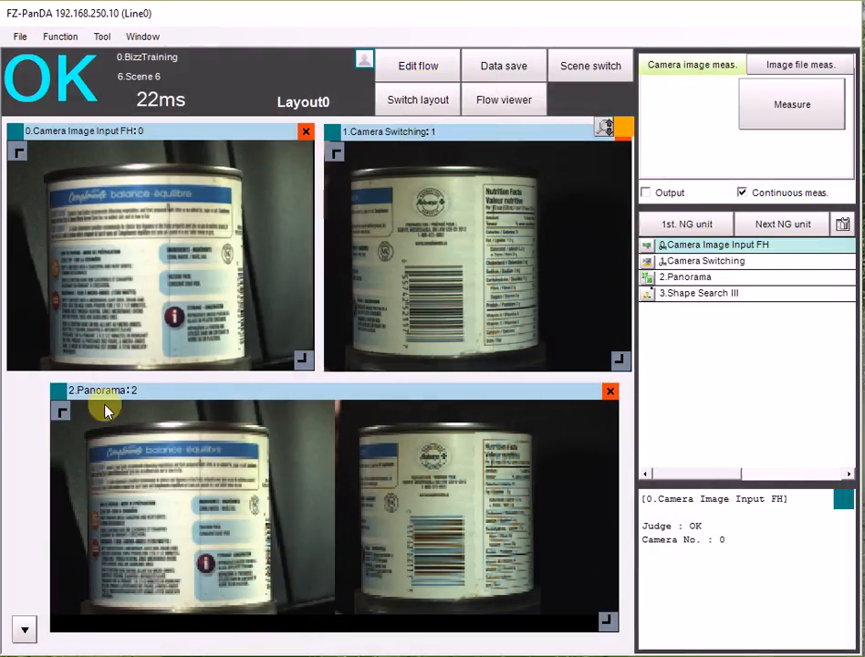
Switch the Panorama image window to unit 3.Shape Search III and run a continuous measurement while the can is turned.
{"action": "left_click", "coordinate": [64, 397]}
{"action": "left_click", "coordinate": [173, 452]}
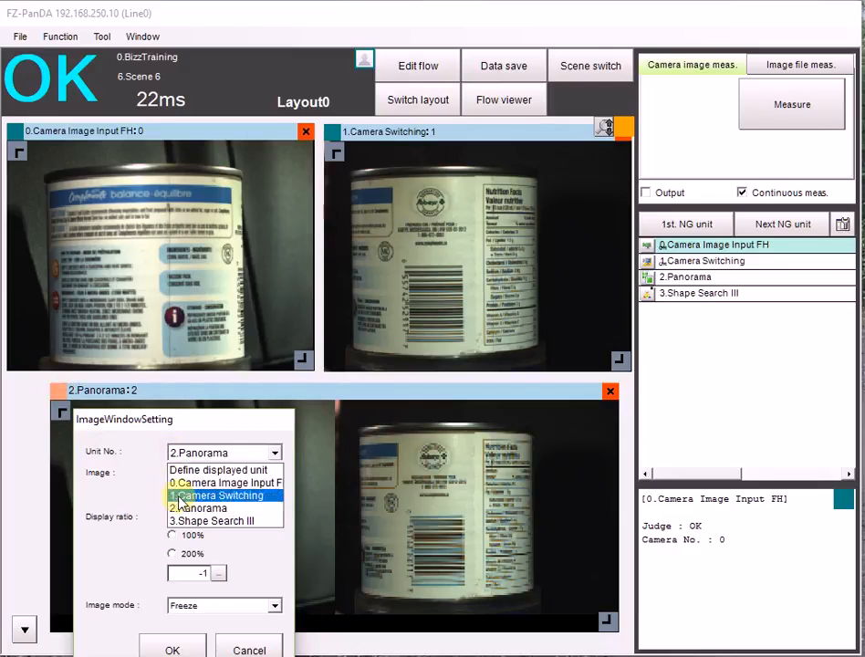
{"action": "left_click", "coordinate": [186, 522]}
{"action": "left_click", "coordinate": [768, 115]}
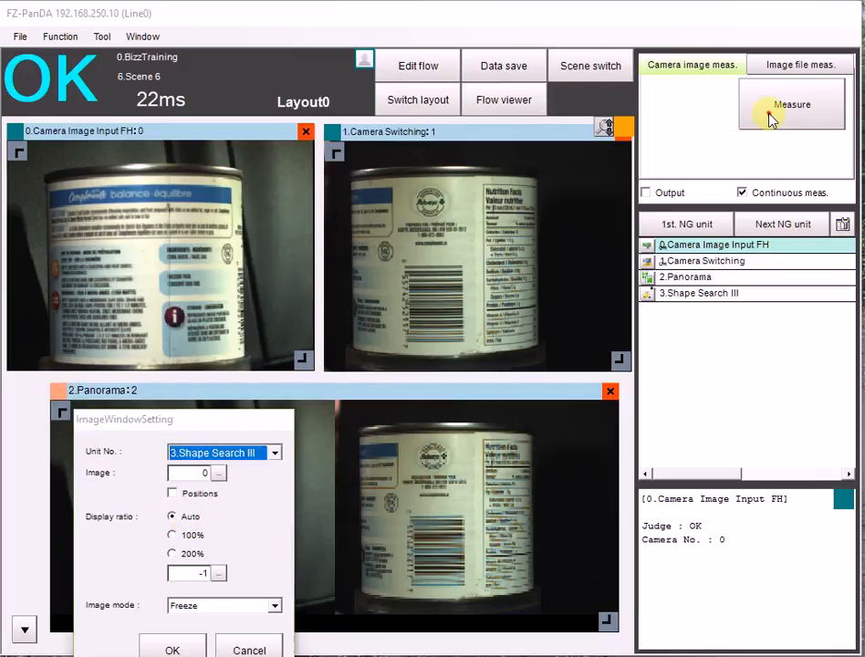
{"action": "left_click", "coordinate": [160, 646]}
{"action": "left_click", "coordinate": [754, 109]}
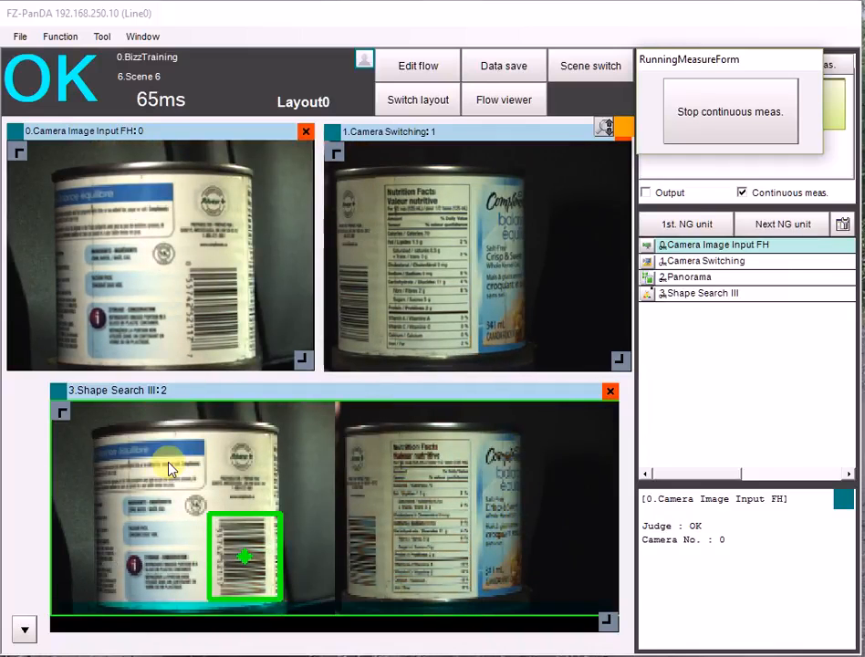
{"action": "left_click", "coordinate": [787, 107]}
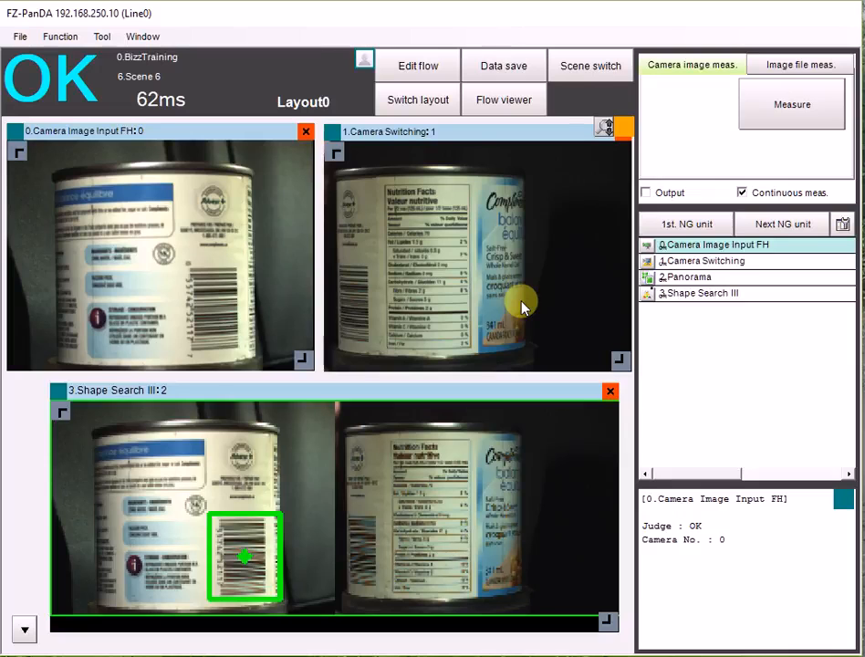
Delete the Panorama and Shape Search III units from the flow.
{"action": "left_click", "coordinate": [416, 64]}
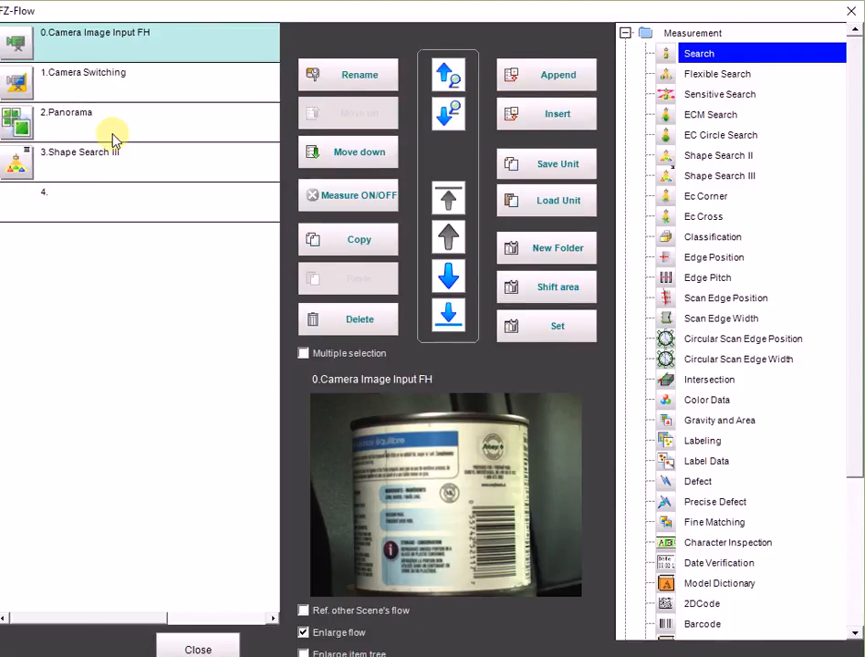
{"action": "left_click", "coordinate": [112, 135]}
{"action": "left_click", "coordinate": [354, 321]}
{"action": "left_click", "coordinate": [550, 422]}
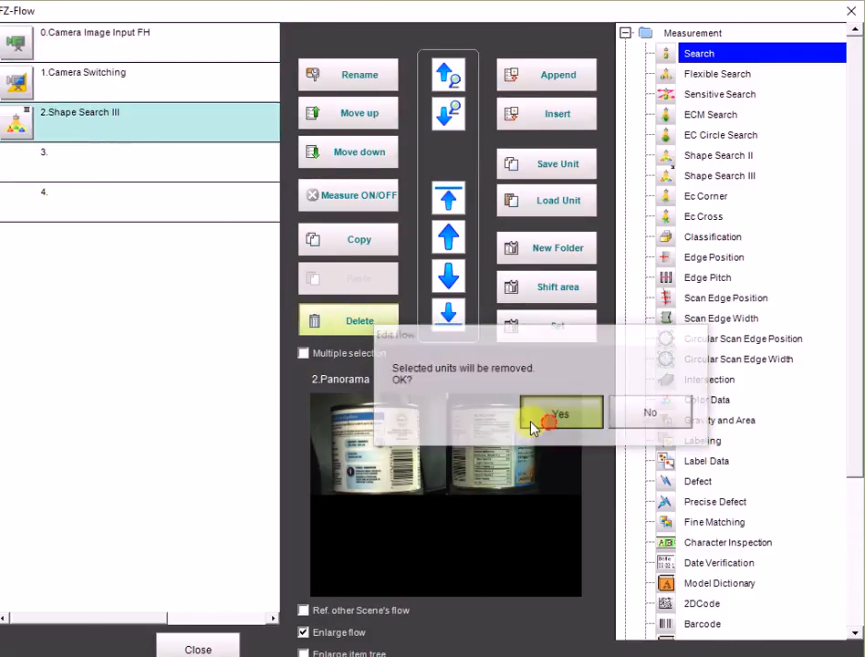
{"action": "left_click", "coordinate": [343, 327]}
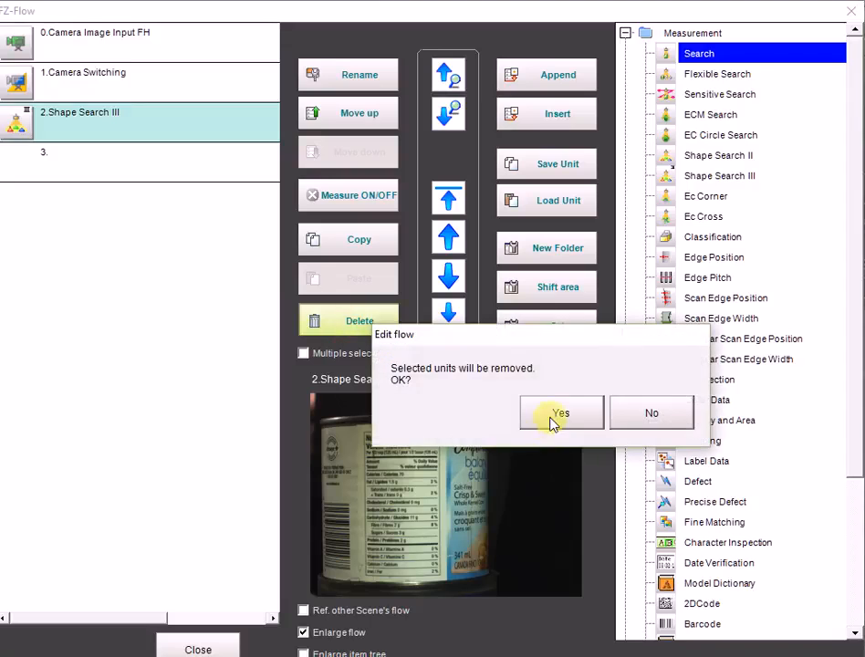
{"action": "left_click", "coordinate": [552, 427]}
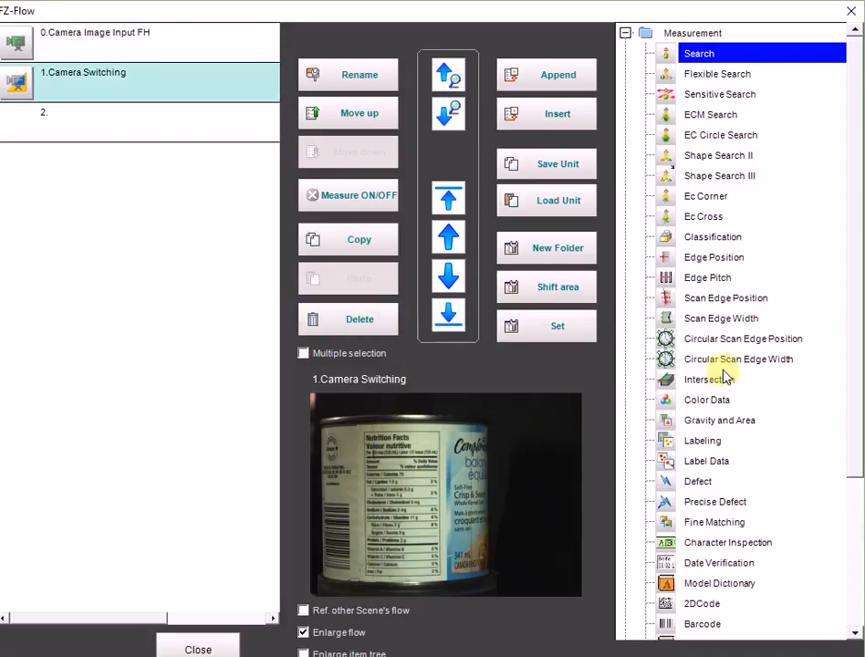
Add a Trapezoidal Correction unit after each camera unit and an Advanced filter unit at the end of the flow.
{"action": "left_click", "coordinate": [625, 32]}
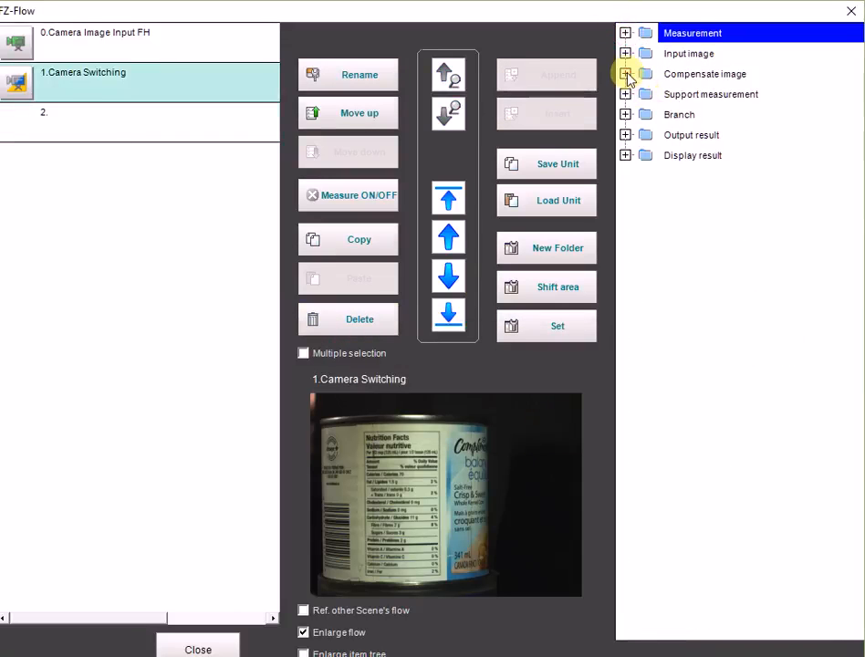
{"action": "left_click", "coordinate": [625, 74]}
{"action": "left_click_drag", "start_coordinate": [710, 277], "coordinate": [64, 87]}
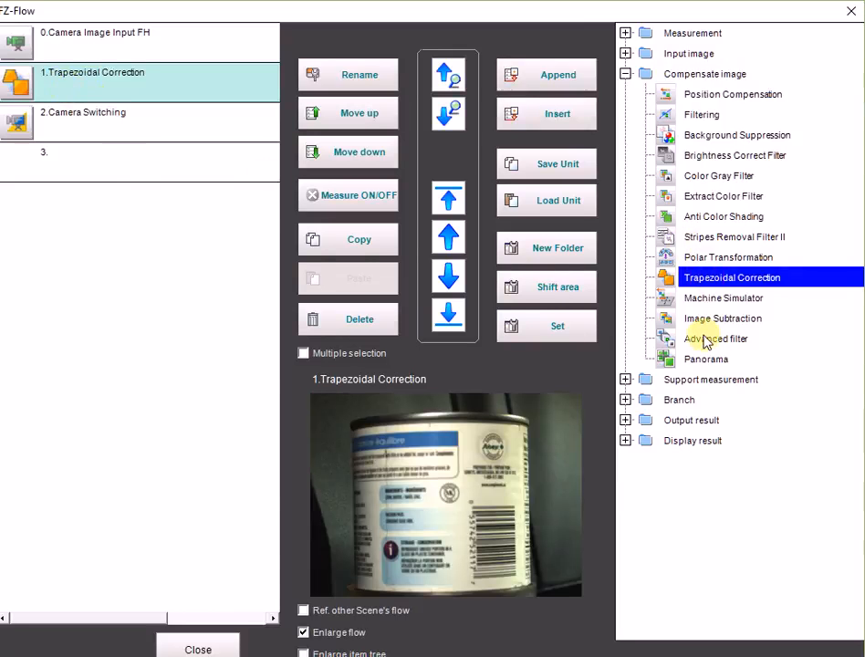
{"action": "left_click", "coordinate": [41, 170]}
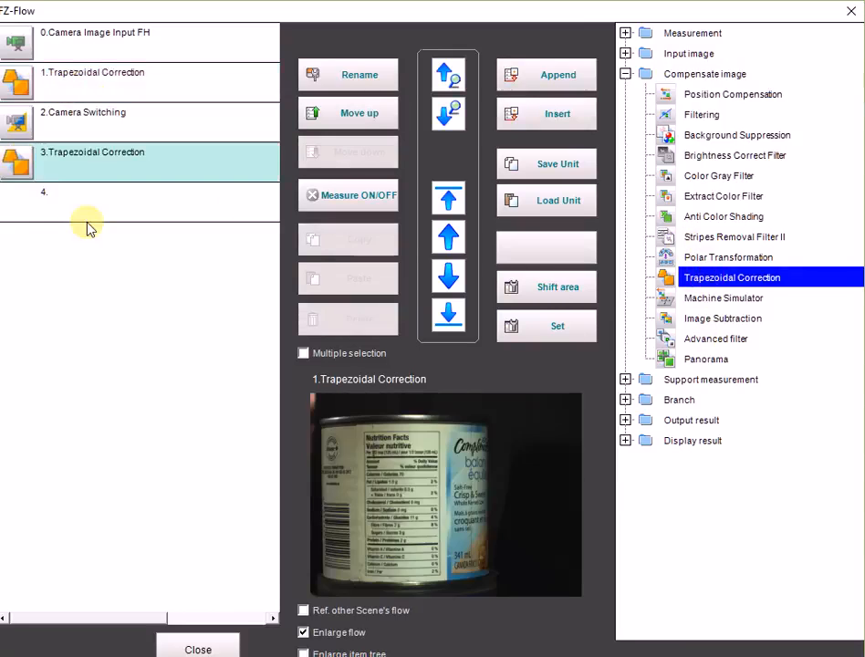
{"action": "left_click_drag", "start_coordinate": [693, 340], "coordinate": [54, 214]}
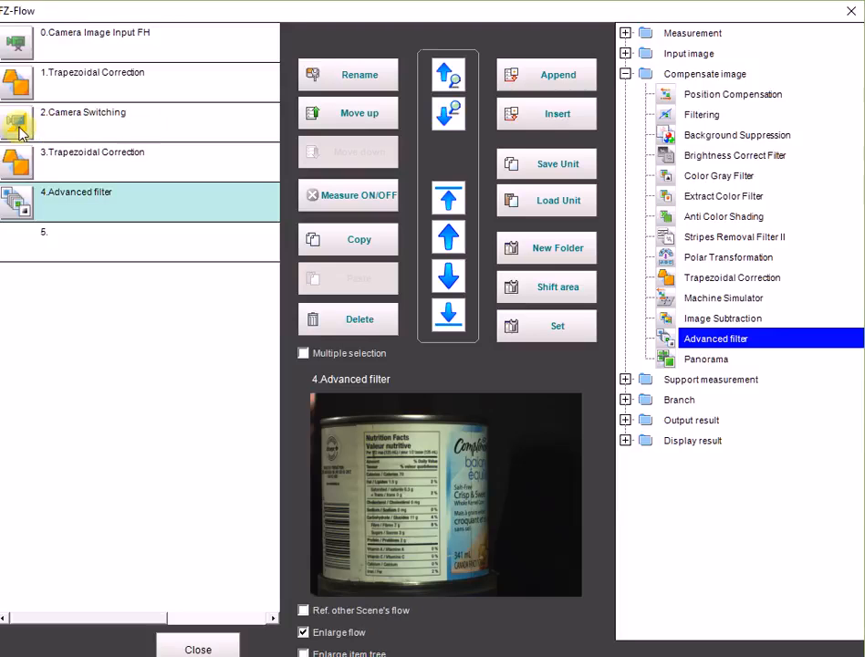
Set the lower right X of the region rectangle to 309 in the Trapezoidal Correction following Camera Image Input FH, and return to its conversion settings.
{"action": "left_click", "coordinate": [18, 77]}
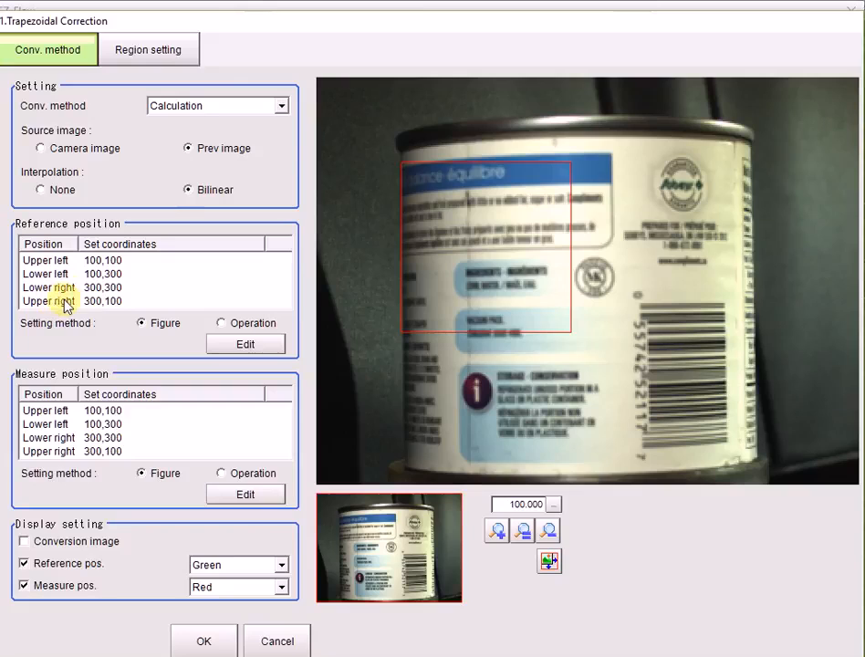
{"action": "left_click", "coordinate": [168, 50]}
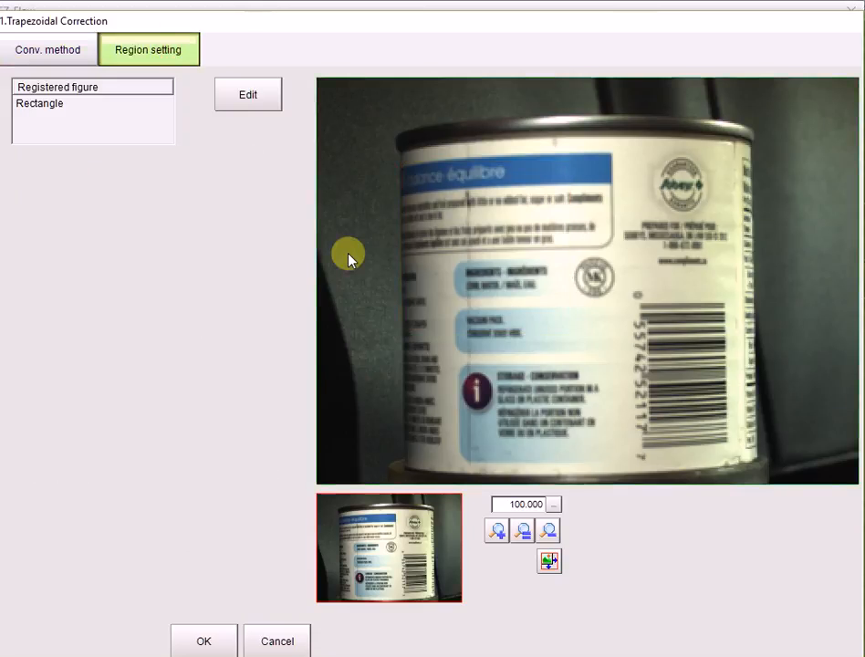
{"action": "left_click", "coordinate": [244, 97]}
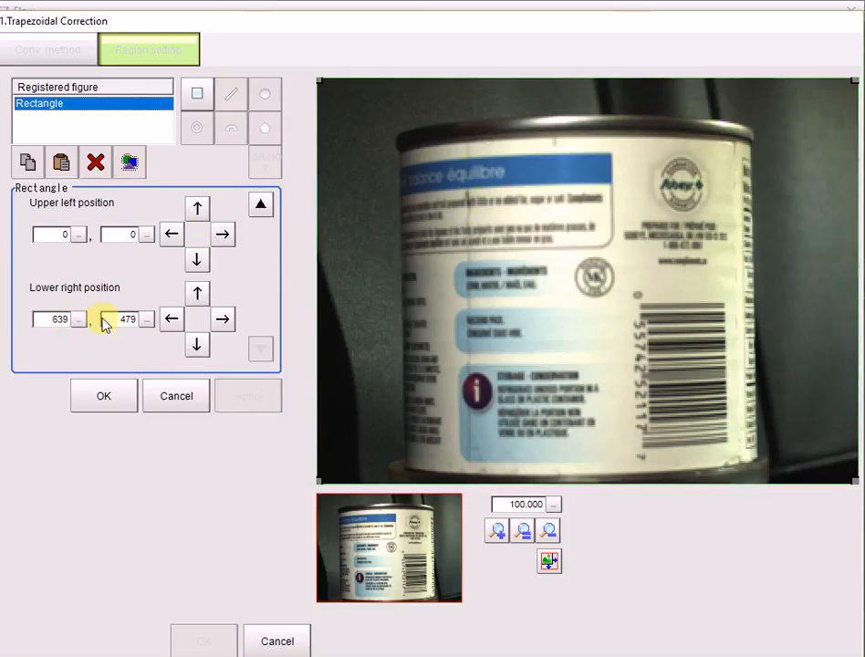
{"action": "left_click", "coordinate": [73, 320]}
{"action": "left_click", "coordinate": [53, 342]}
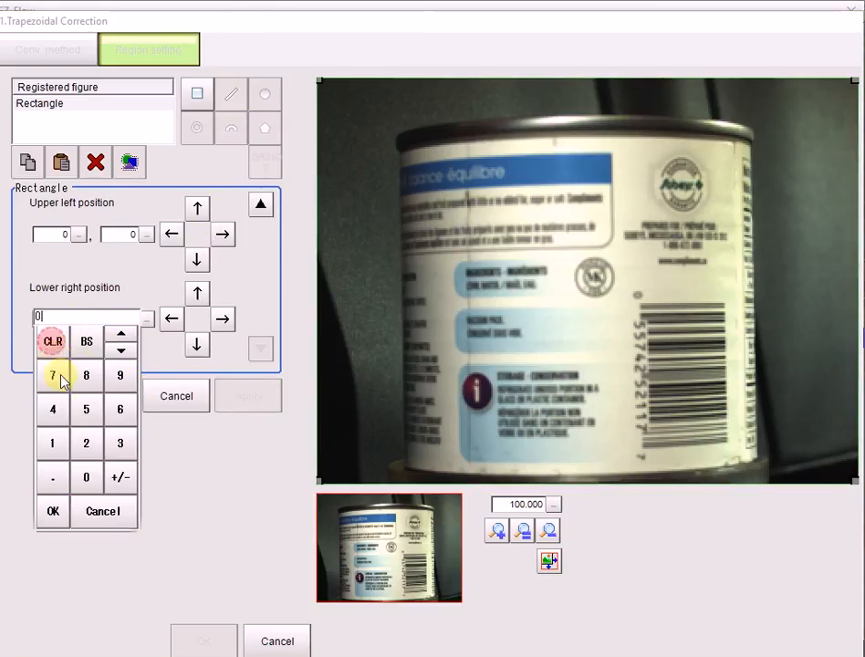
{"action": "left_click", "coordinate": [117, 441]}
{"action": "left_click", "coordinate": [86, 476]}
{"action": "left_click", "coordinate": [119, 375]}
{"action": "left_click", "coordinate": [53, 511]}
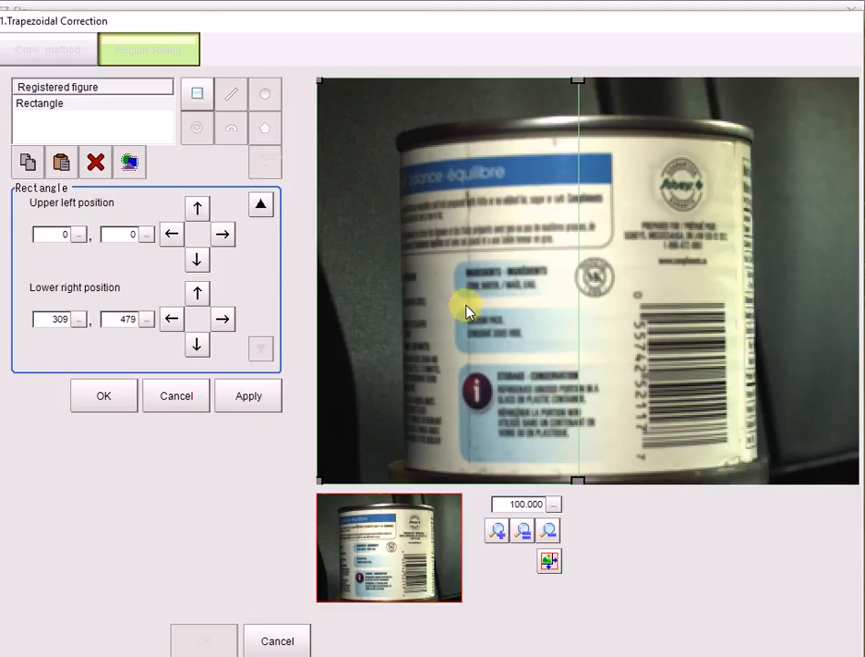
{"action": "left_click", "coordinate": [99, 402]}
{"action": "left_click", "coordinate": [27, 45]}
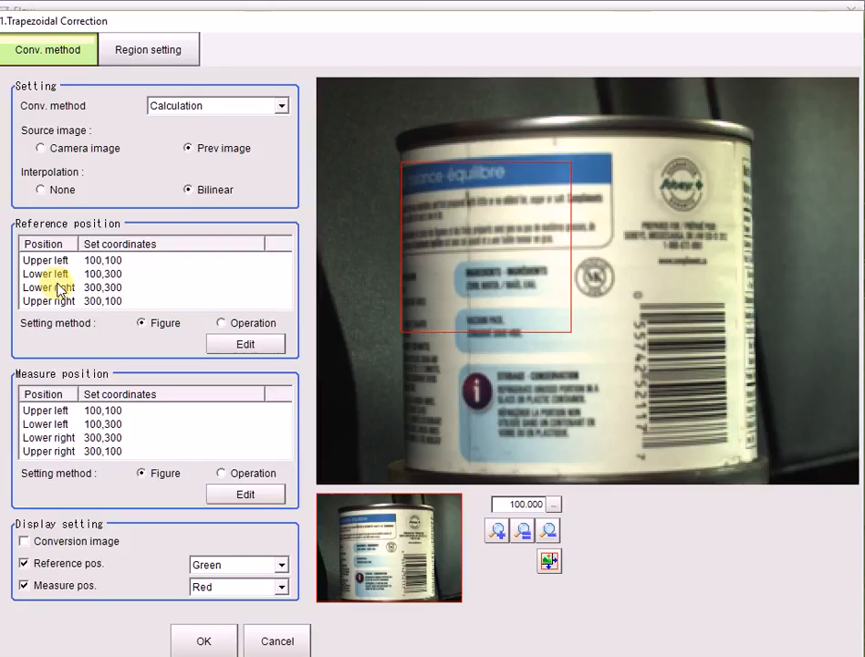
Display the conversion image in unit 1.Trapezoidal Correction and accept the unit's settings.
{"action": "left_click", "coordinate": [23, 543]}
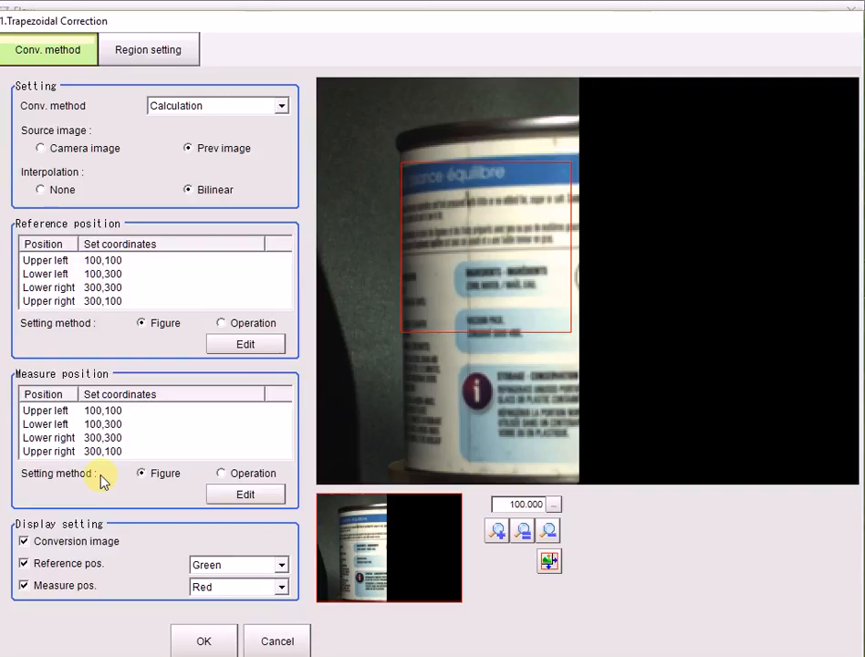
{"action": "left_click", "coordinate": [202, 643]}
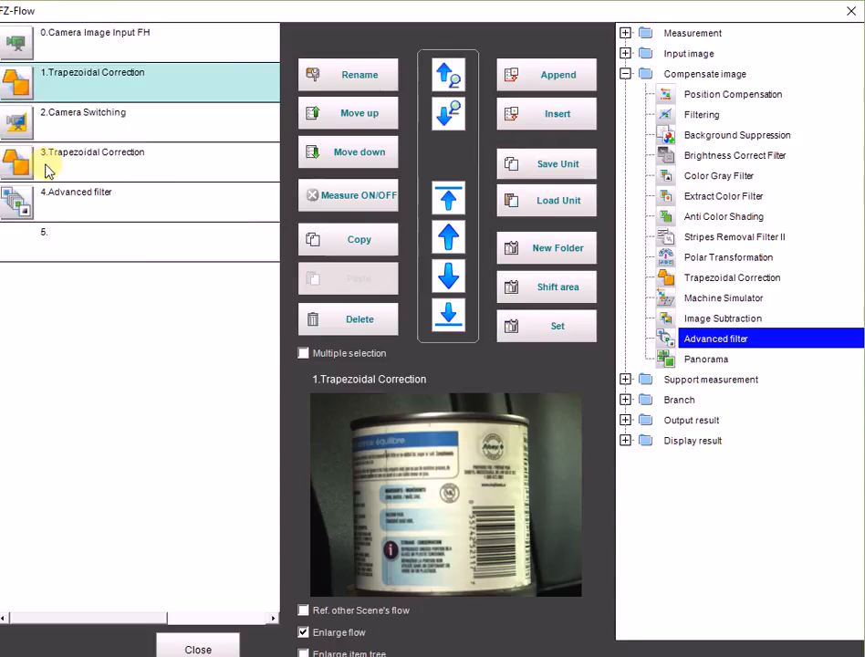
Set the upper left X of the region rectangle to 310 in unit 3.Trapezoidal Correction.
{"action": "left_click", "coordinate": [25, 168]}
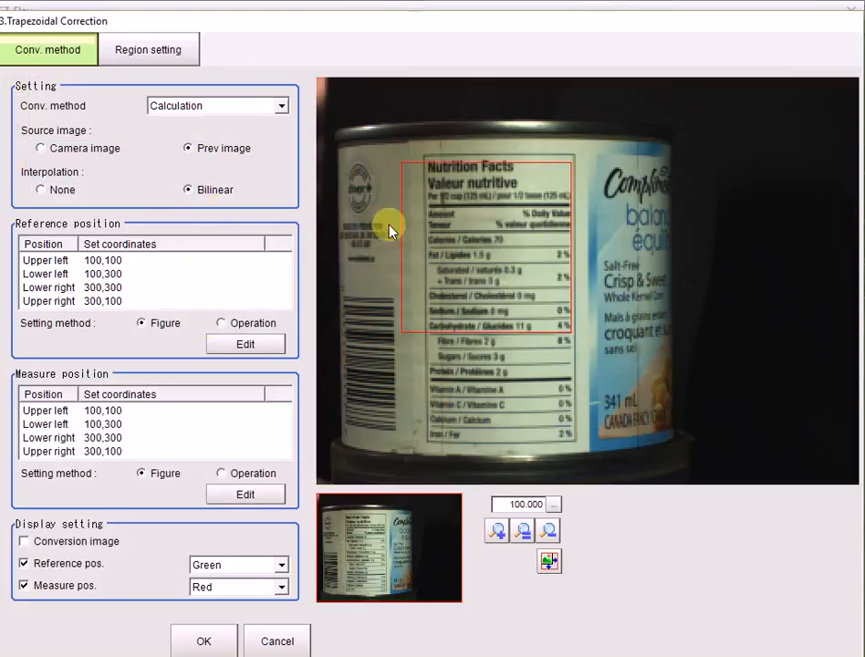
{"action": "left_click", "coordinate": [133, 51]}
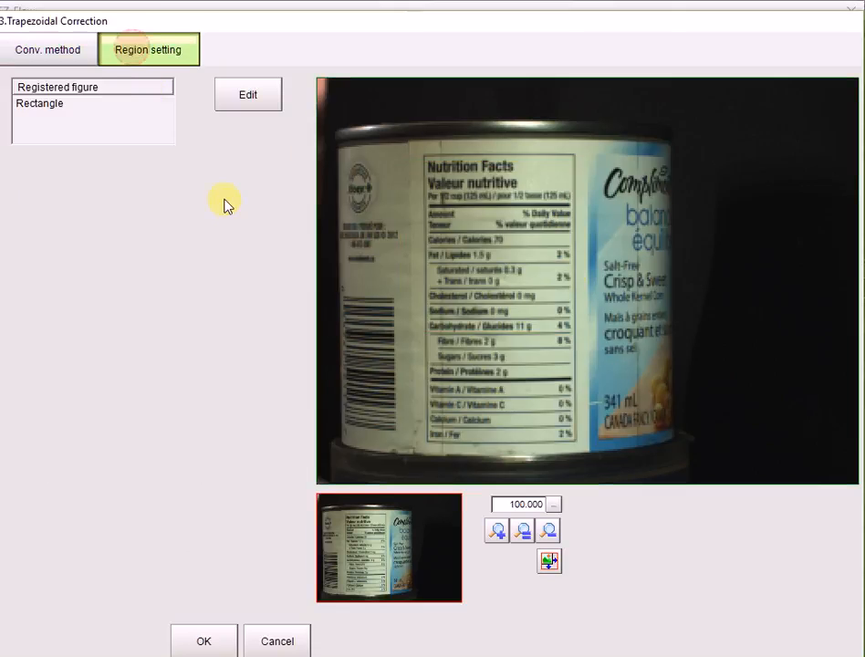
{"action": "left_click", "coordinate": [249, 100]}
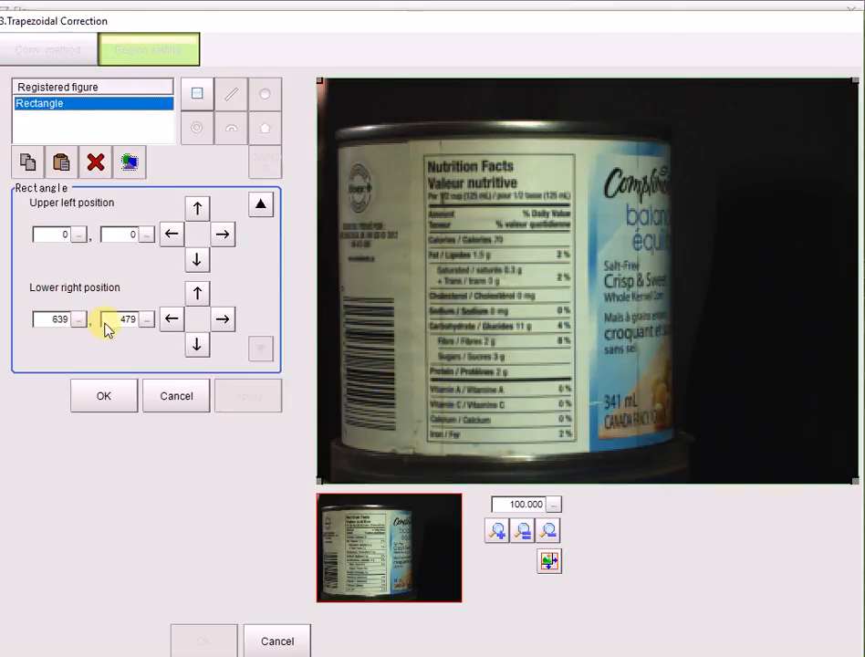
{"action": "left_click", "coordinate": [76, 235]}
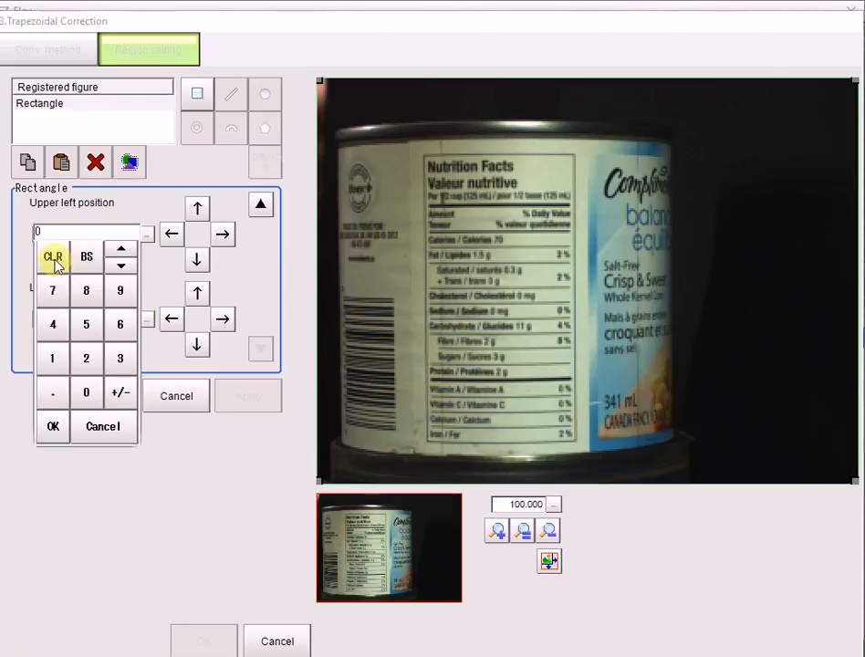
{"action": "left_click", "coordinate": [119, 358]}
{"action": "left_click", "coordinate": [50, 358]}
{"action": "left_click", "coordinate": [86, 393]}
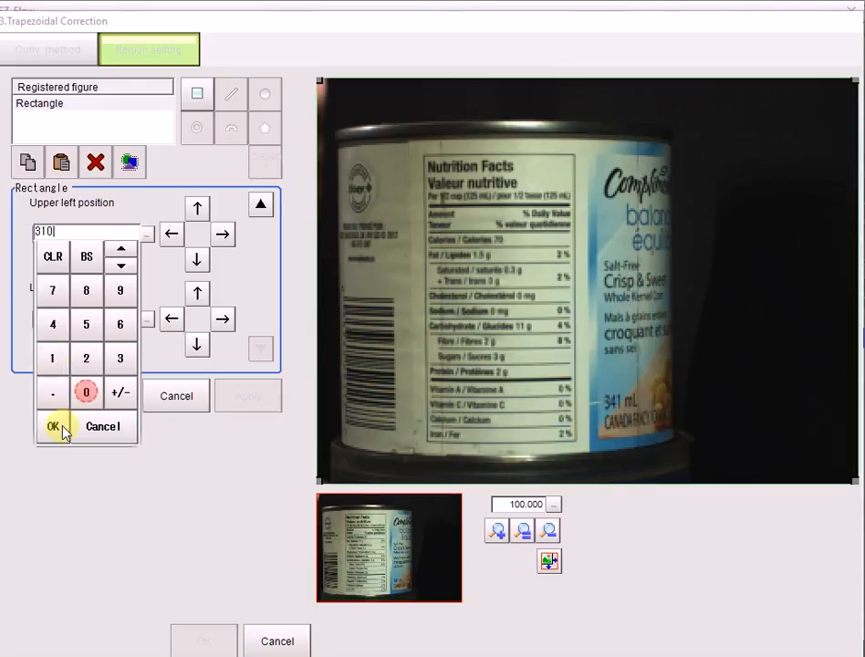
{"action": "left_click", "coordinate": [54, 427]}
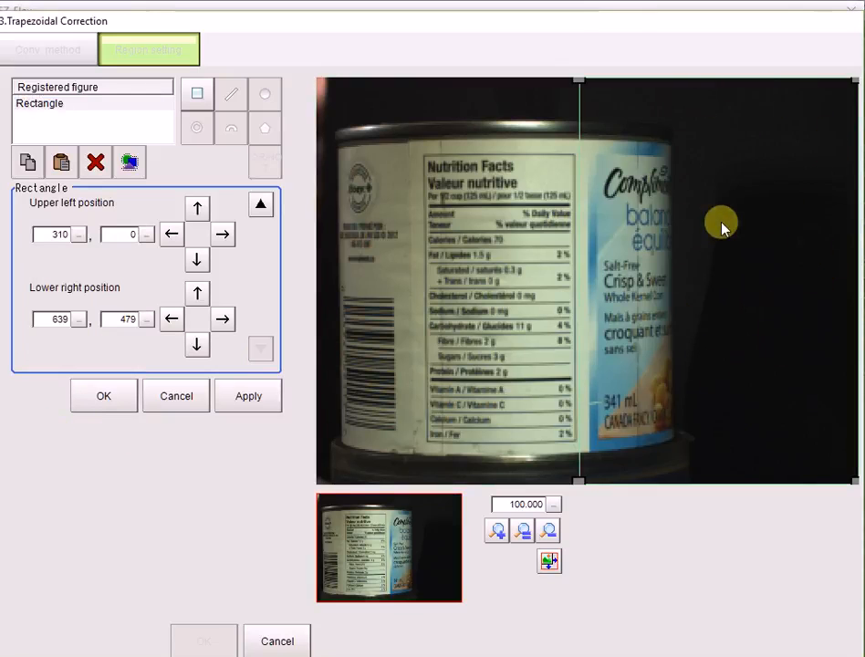
{"action": "left_click", "coordinate": [104, 396]}
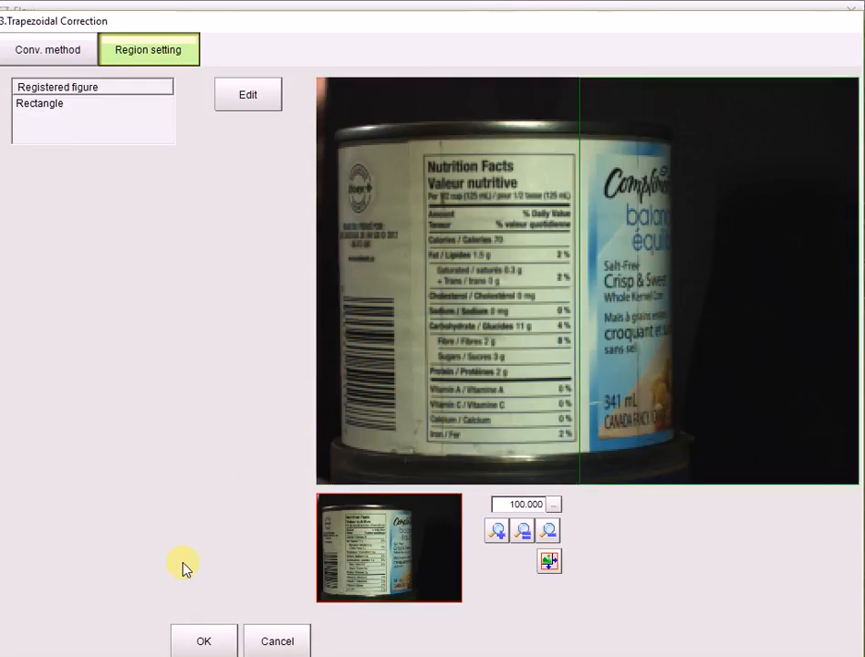
Display the conversion image in unit 3.Trapezoidal Correction and accept the unit's settings.
{"action": "left_click", "coordinate": [47, 49]}
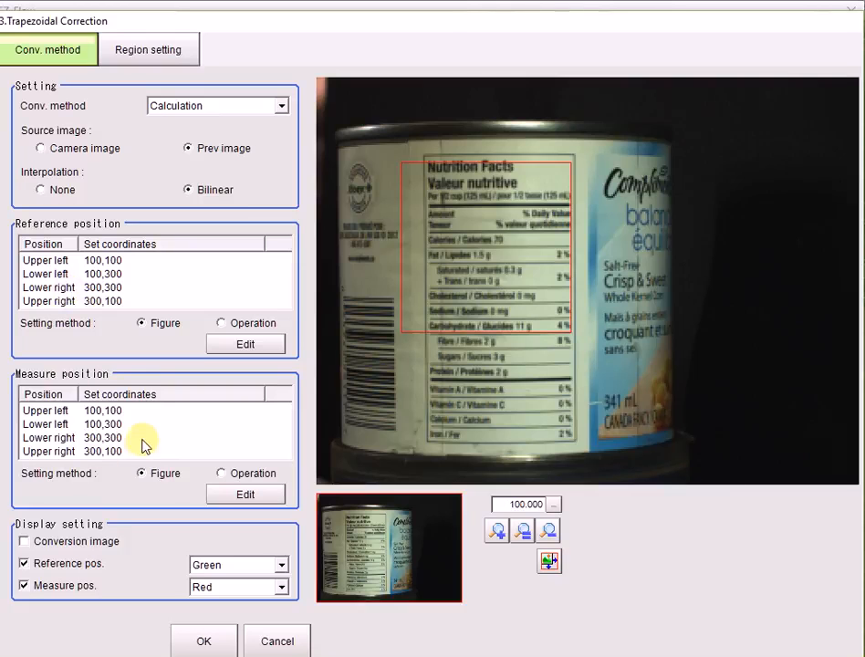
{"action": "left_click", "coordinate": [24, 542]}
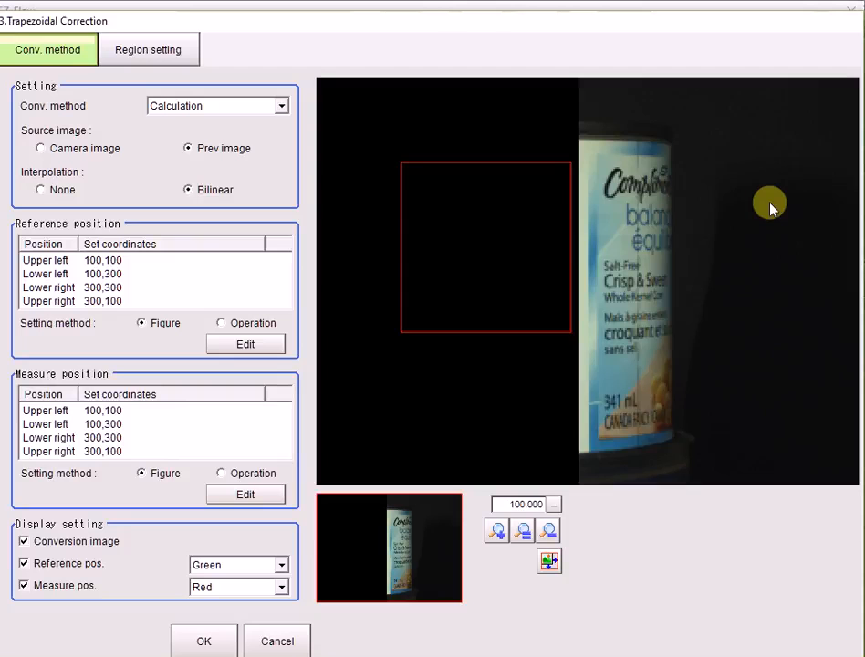
{"action": "left_click", "coordinate": [205, 641]}
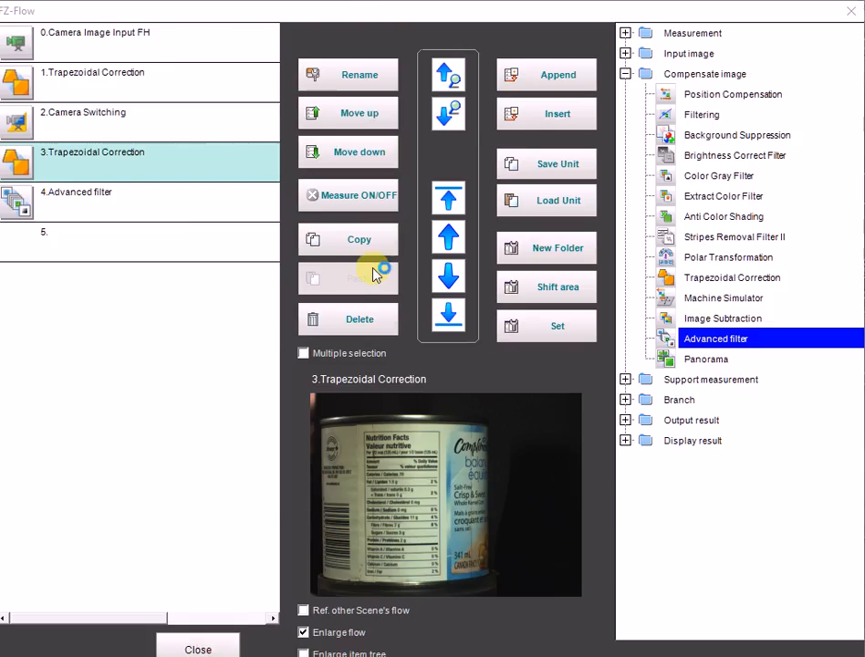
Add a 2 images operation filter to the filter setting list of unit 4.Advanced filter.
{"action": "left_click", "coordinate": [26, 208]}
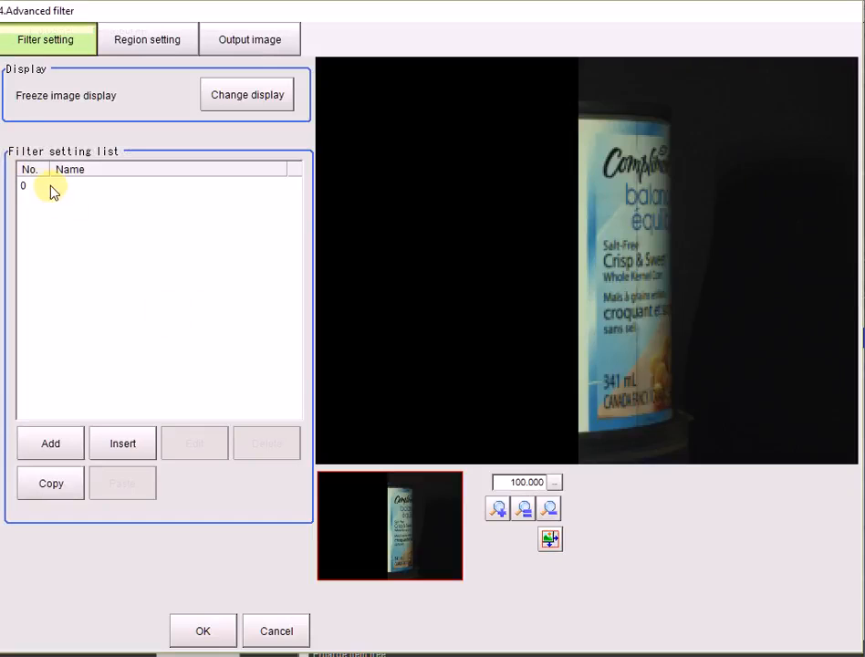
{"action": "left_click", "coordinate": [50, 186]}
{"action": "left_click", "coordinate": [48, 443]}
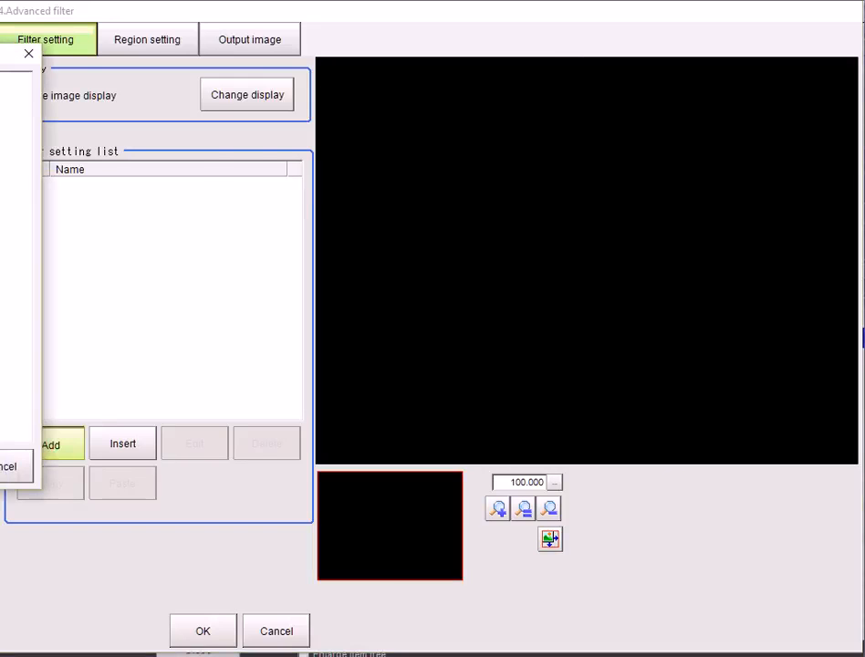
{"action": "left_click", "coordinate": [64, 344]}
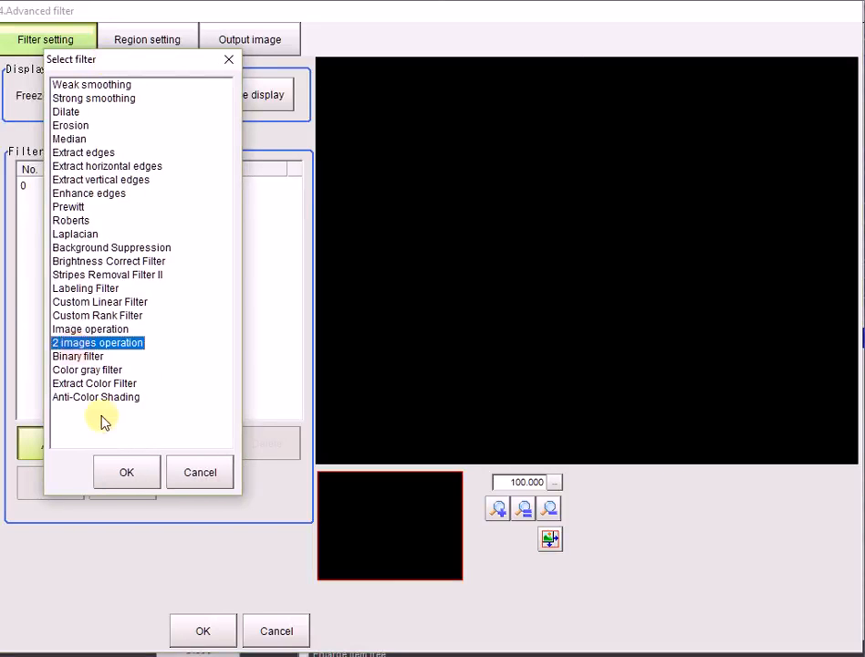
{"action": "left_click", "coordinate": [120, 469]}
Edit the 2 images operation filter to use 1.Trapezoidal Correction as another unit's image for its first target.
{"action": "left_click", "coordinate": [67, 187]}
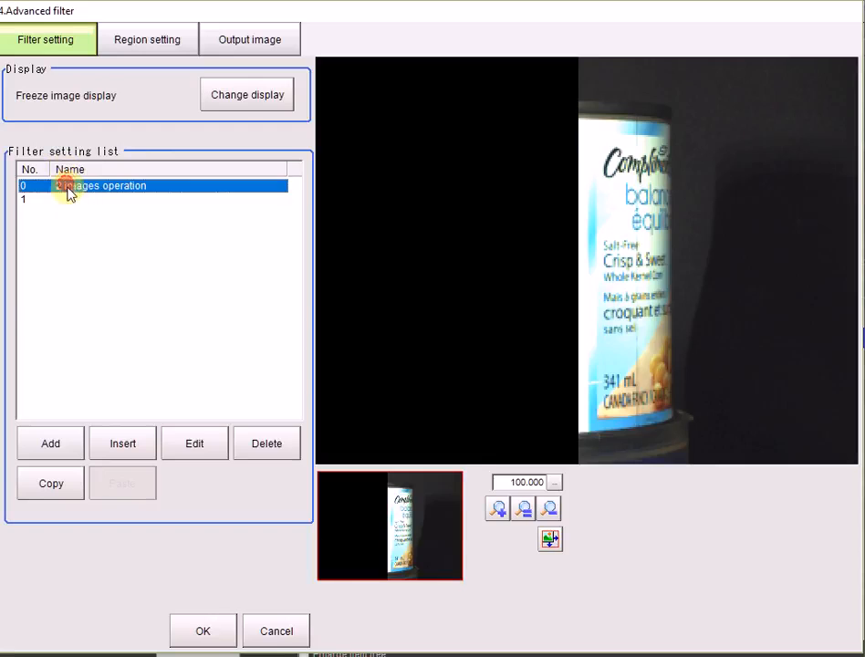
{"action": "left_click", "coordinate": [195, 446]}
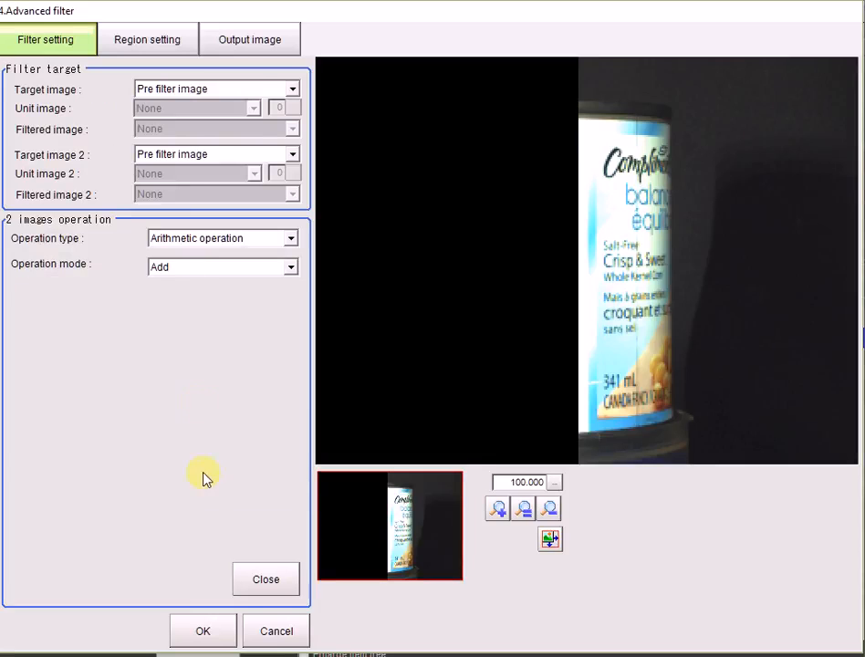
{"action": "left_click", "coordinate": [243, 88]}
{"action": "left_click", "coordinate": [228, 131]}
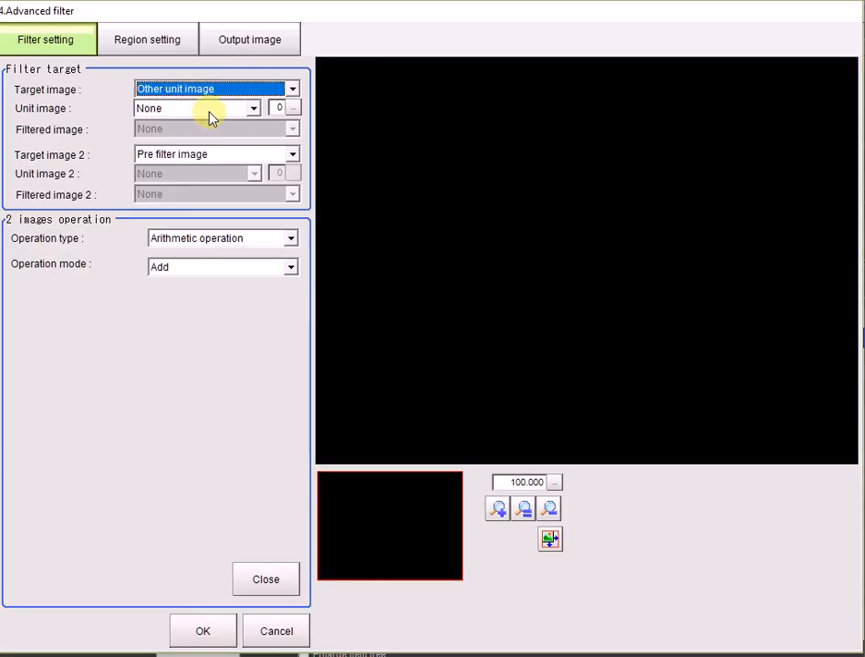
{"action": "left_click", "coordinate": [212, 110]}
{"action": "left_click", "coordinate": [225, 151]}
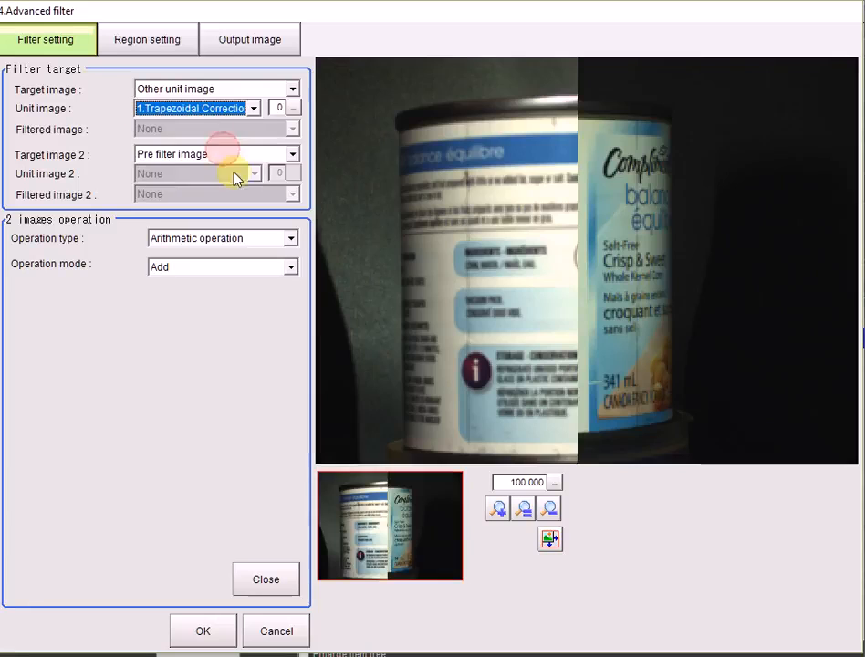
Set the filter's second target to the other unit image 3.Trapezoidal Correction, then accept the settings and leave the flow editor.
{"action": "left_click", "coordinate": [180, 154]}
{"action": "left_click", "coordinate": [182, 196]}
{"action": "left_click", "coordinate": [183, 173]}
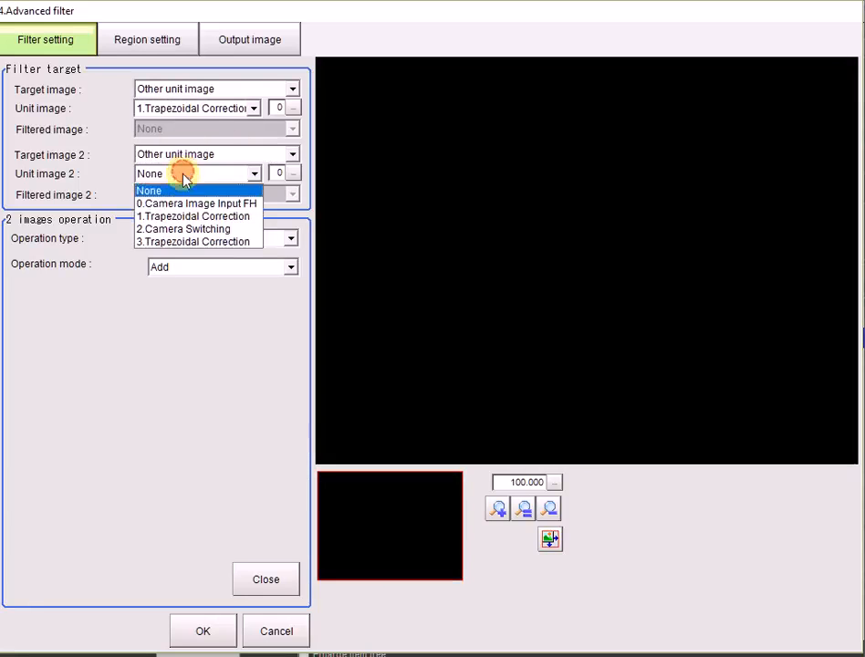
{"action": "left_click", "coordinate": [190, 242]}
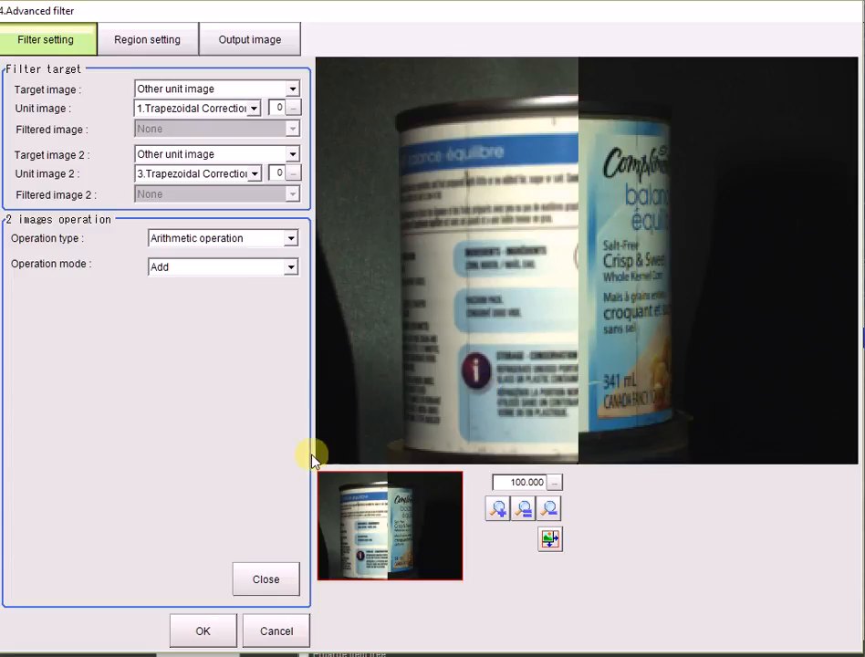
{"action": "left_click", "coordinate": [255, 587]}
{"action": "left_click", "coordinate": [203, 630]}
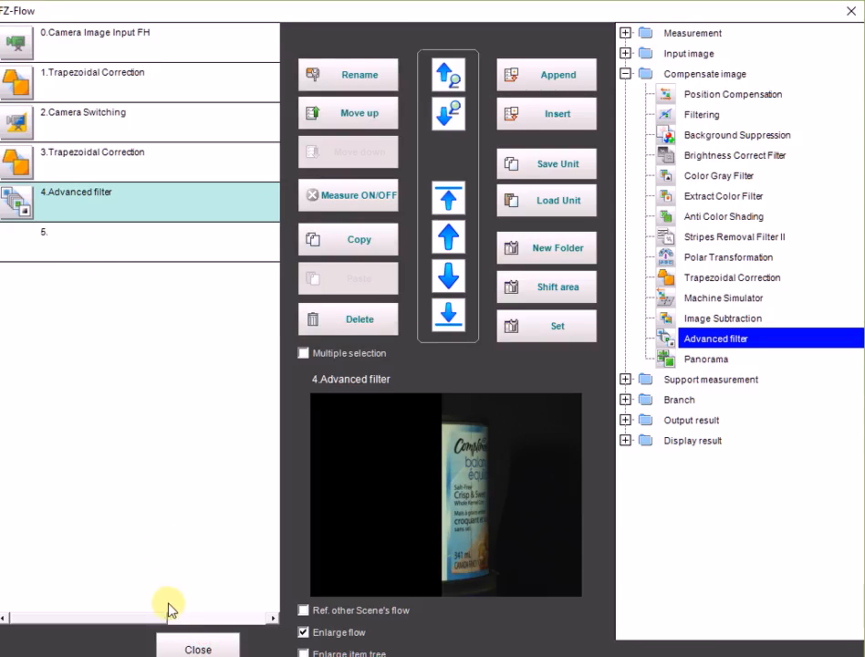
{"action": "left_click", "coordinate": [182, 643]}
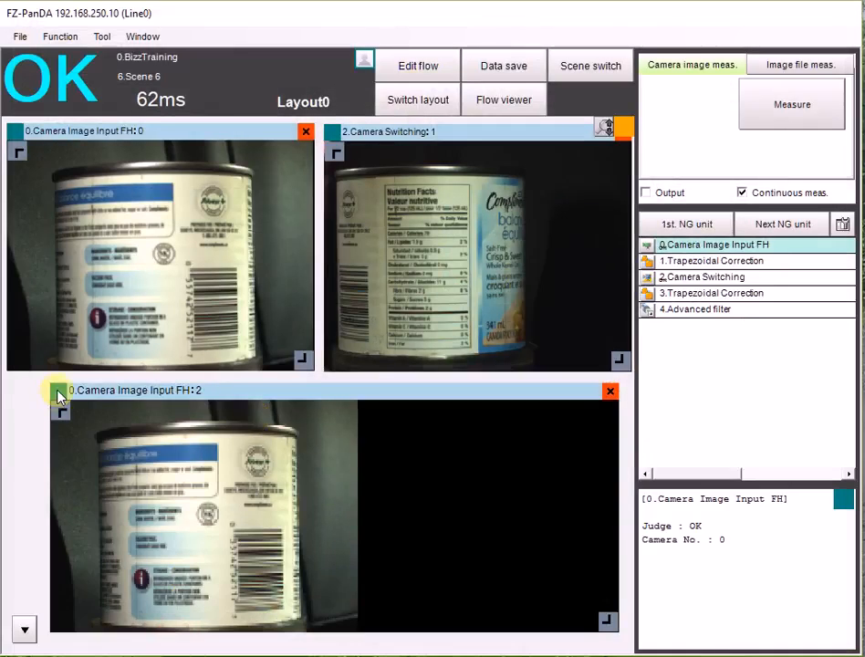
Switch the lower image window to display unit 4.Advanced filter.
{"action": "left_click", "coordinate": [54, 392]}
{"action": "left_click", "coordinate": [178, 451]}
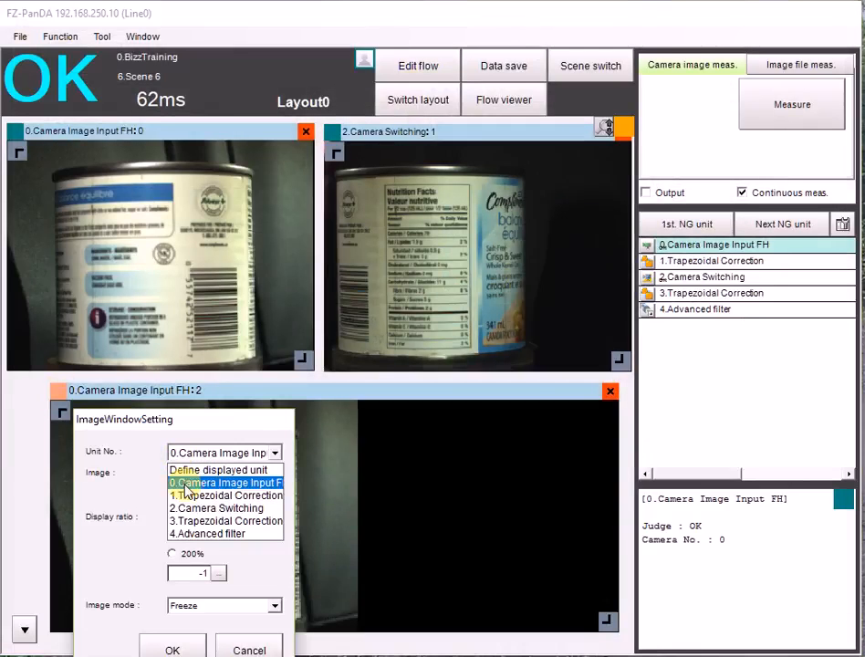
{"action": "left_click", "coordinate": [188, 534]}
{"action": "left_click", "coordinate": [184, 643]}
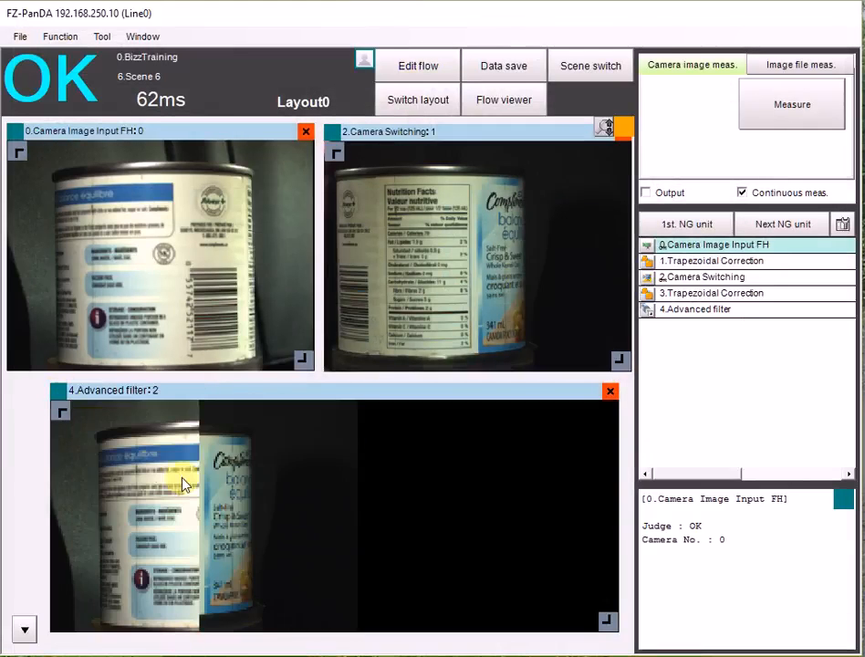
Narrow the Advanced filter image window, center it below the two camera windows and enlarge it slightly.
{"action": "left_click_drag", "start_coordinate": [606, 619], "coordinate": [319, 623]}
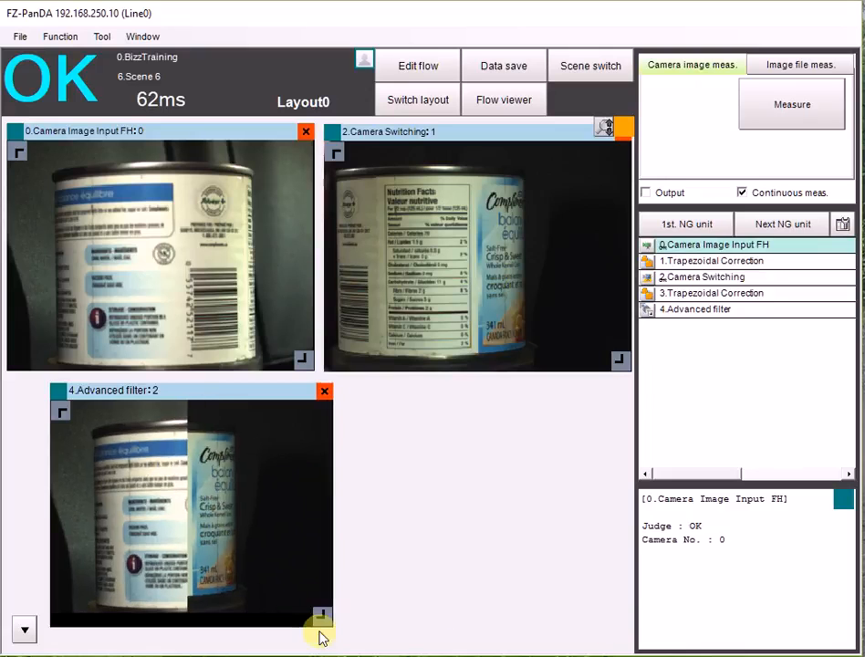
{"action": "left_click_drag", "start_coordinate": [184, 392], "coordinate": [299, 349]}
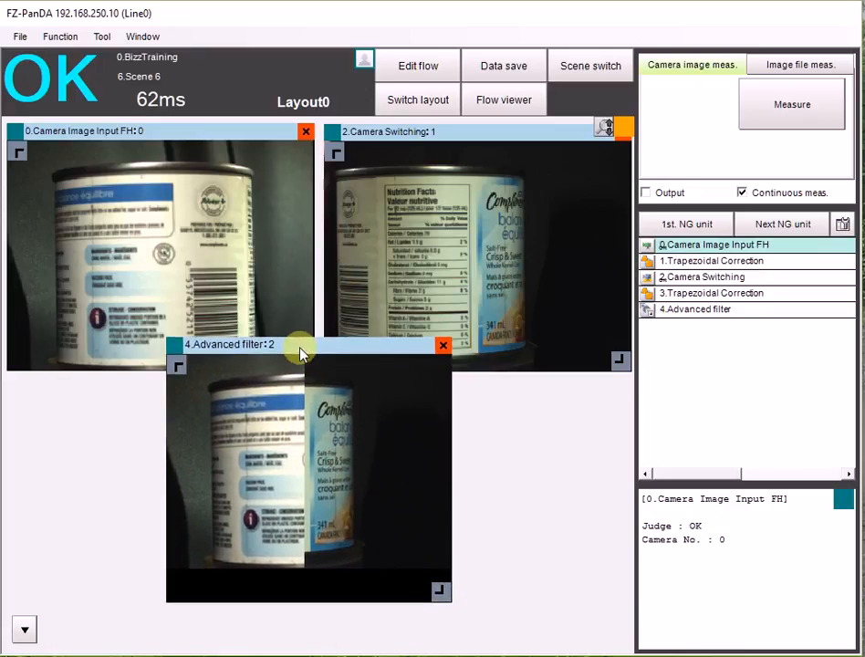
{"action": "left_click_drag", "start_coordinate": [440, 593], "coordinate": [489, 631]}
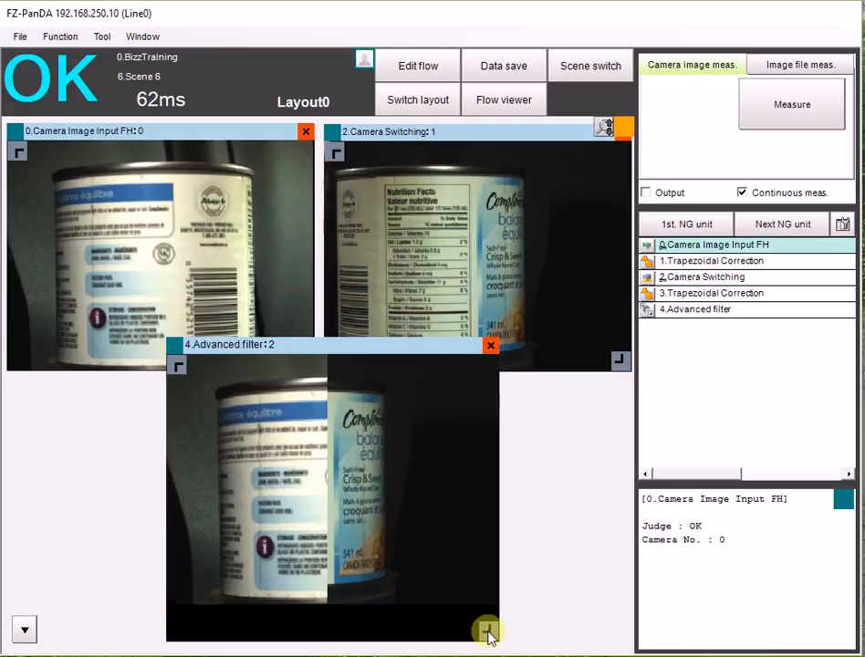